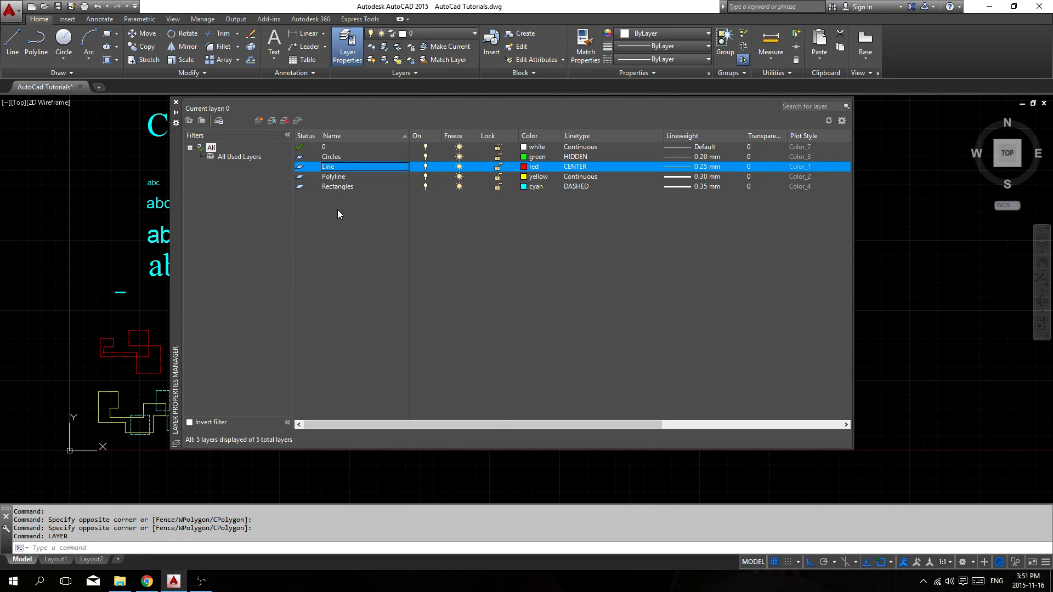
Create a new layer named Furniture in the layer list.
{"action": "right_click", "coordinate": [337, 209]}
{"action": "left_click", "coordinate": [310, 217]}
{"action": "right_click", "coordinate": [359, 232]}
{"action": "right_click", "coordinate": [333, 216]}
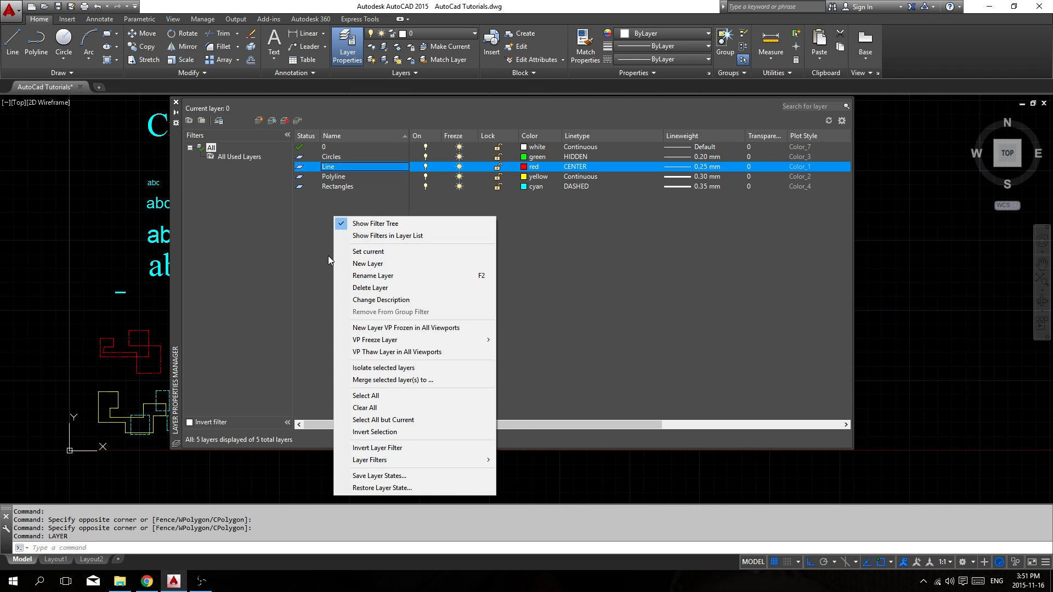
{"action": "left_click", "coordinate": [338, 229]}
{"action": "right_click", "coordinate": [350, 222]}
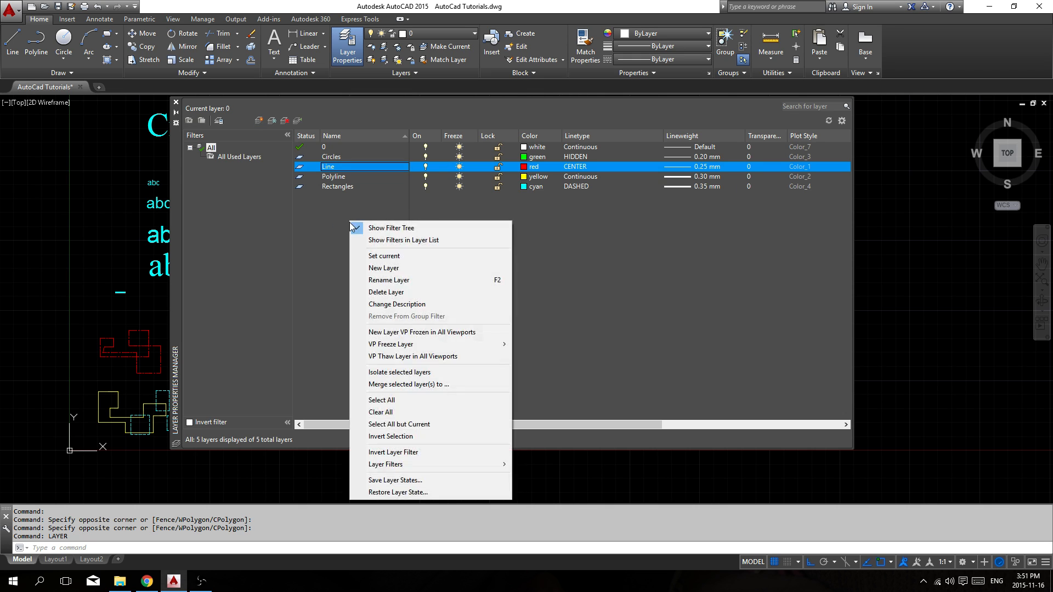
{"action": "left_click", "coordinate": [405, 268]}
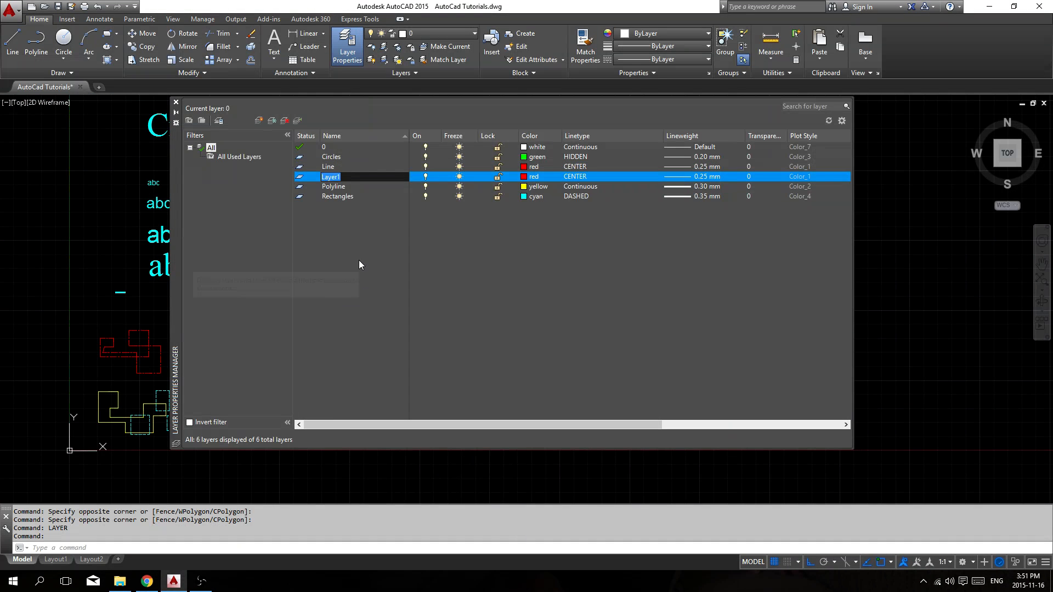
{"action": "type", "text": "Furniture"}
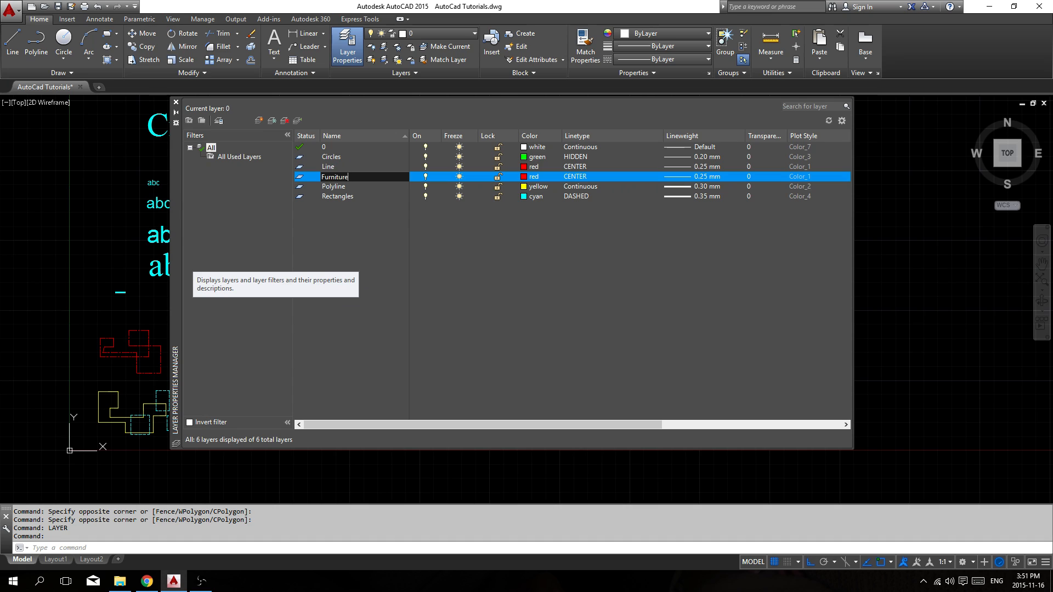
{"action": "key", "text": "Return"}
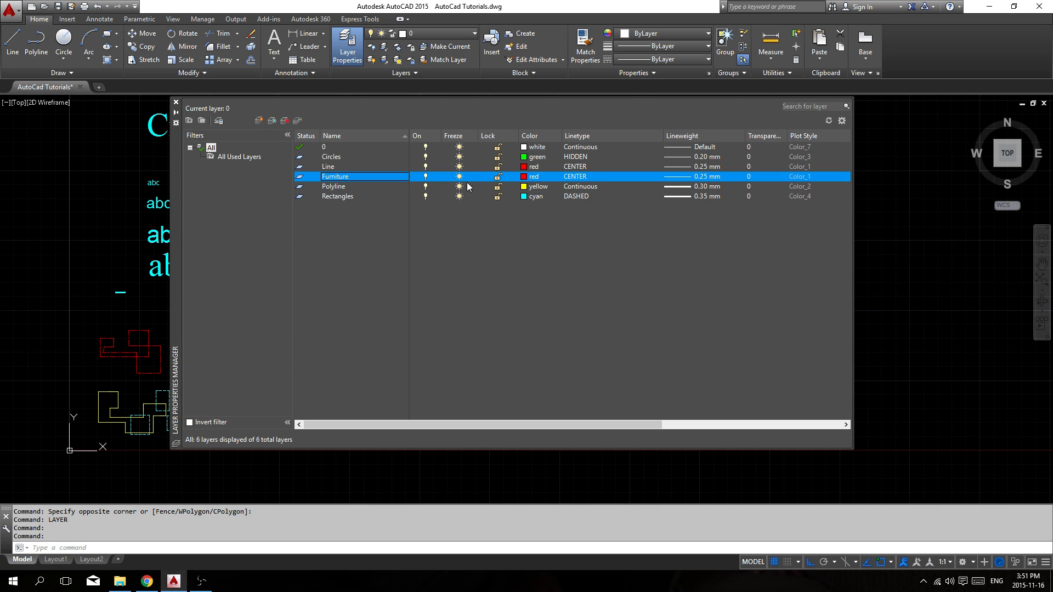
Set the Furniture layer's color to magenta and its linetype to Continuous, and close the layer manager.
{"action": "left_click", "coordinate": [523, 177]}
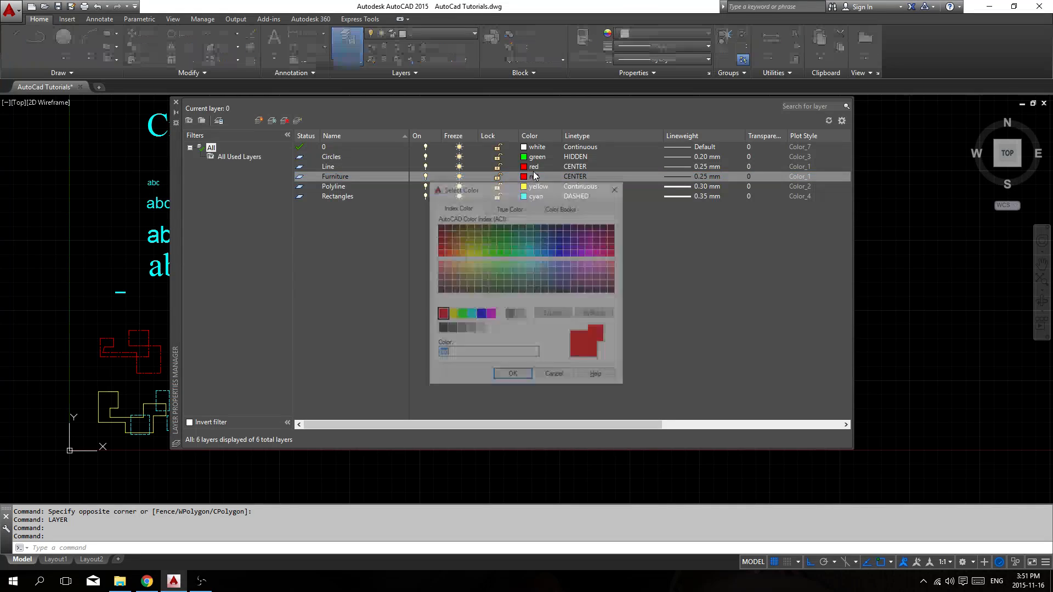
{"action": "left_click", "coordinate": [490, 314]}
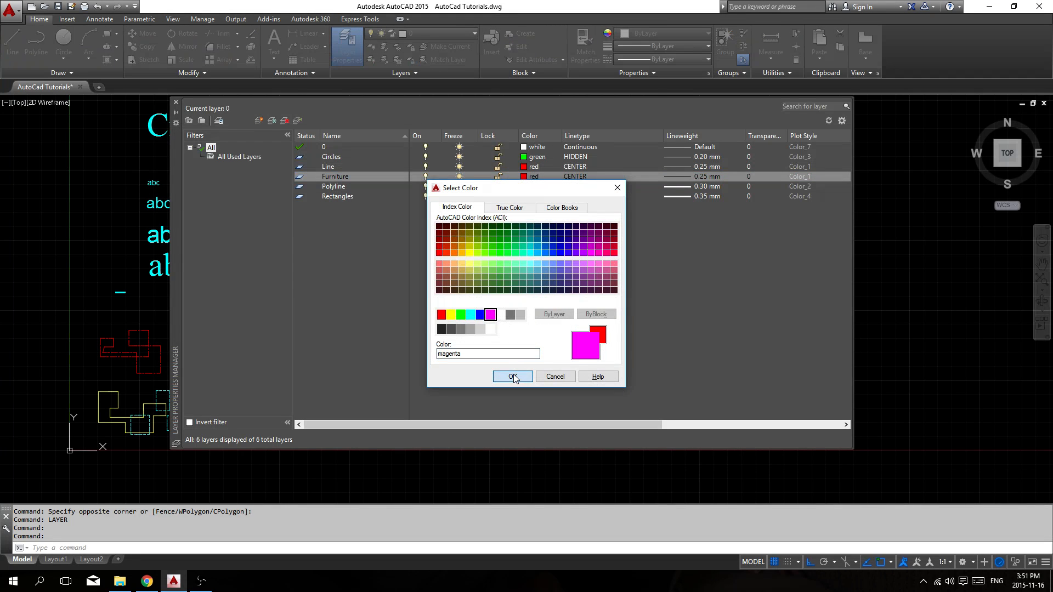
{"action": "left_click", "coordinate": [513, 375]}
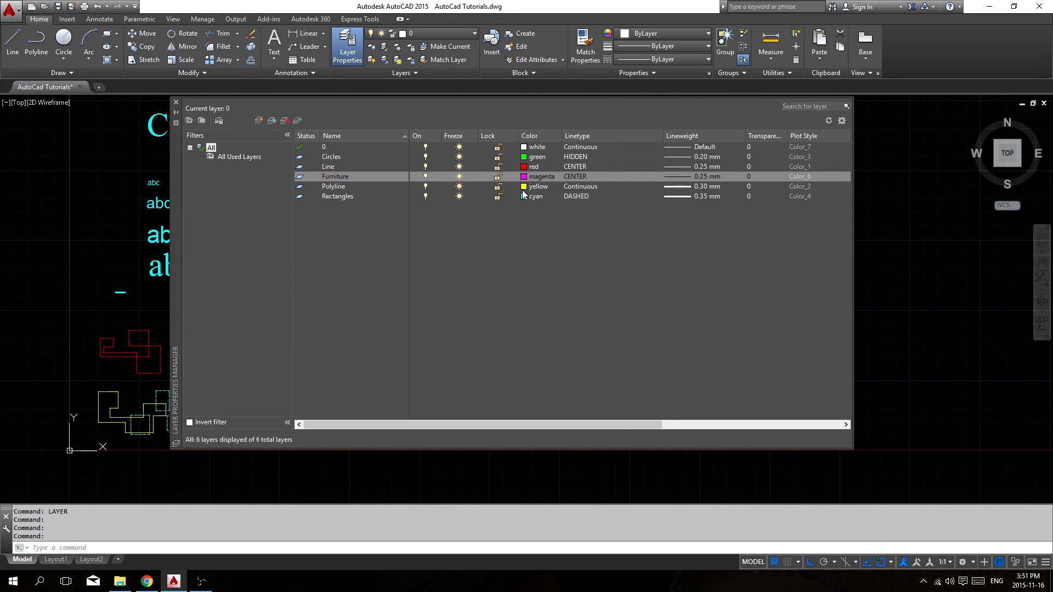
{"action": "left_click", "coordinate": [583, 179]}
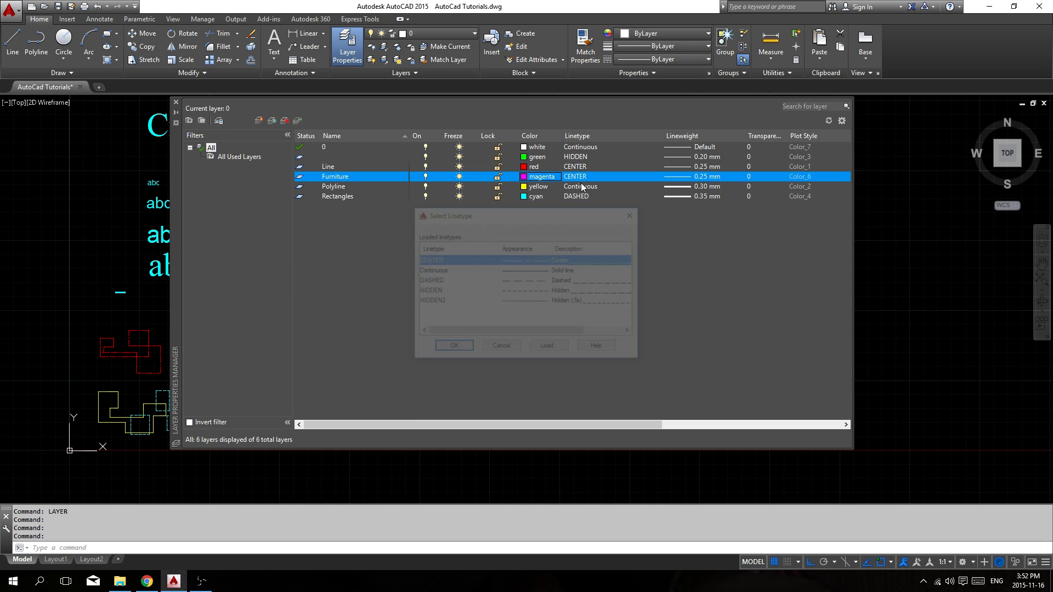
{"action": "left_click", "coordinate": [541, 270]}
{"action": "left_click", "coordinate": [451, 349]}
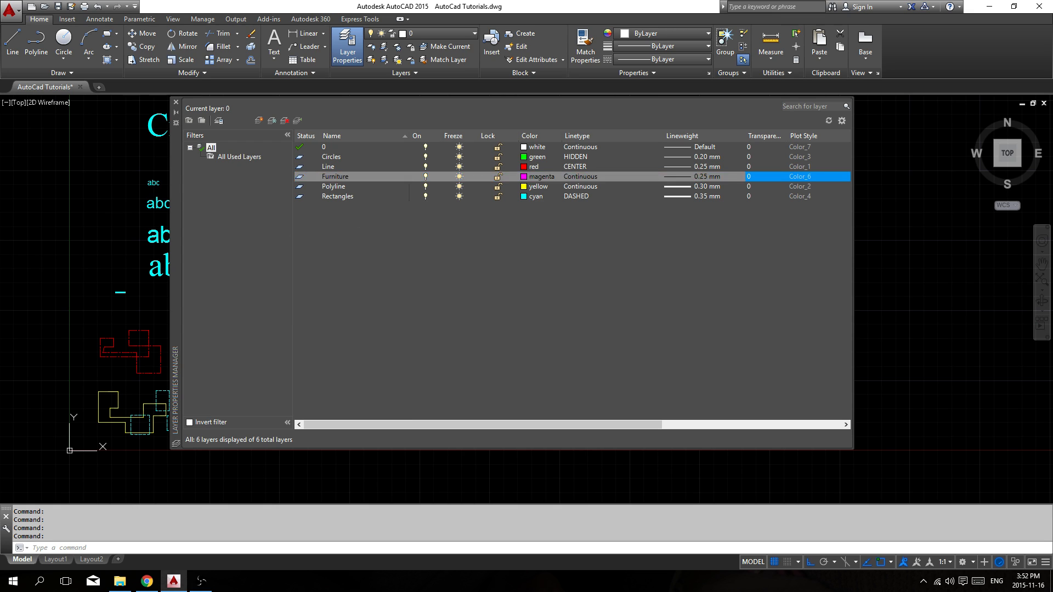
{"action": "left_click", "coordinate": [176, 102]}
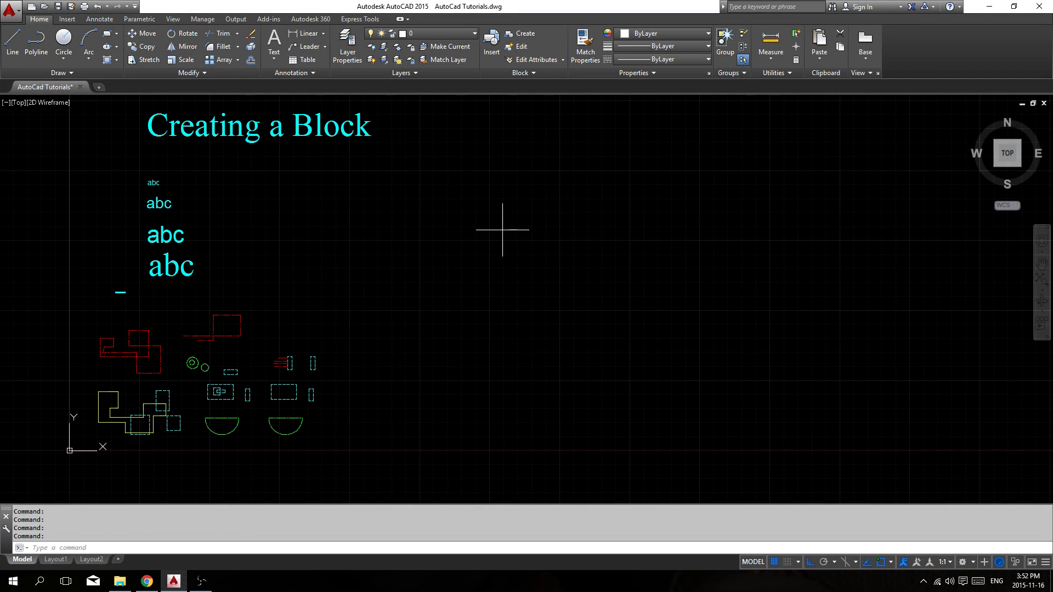
Draw a 40 by 4 inch horizontal rectangle with a polyline in the empty area beside the existing text and shapes.
{"action": "left_click", "coordinate": [481, 268]}
{"action": "middle_click_drag", "start_coordinate": [493, 256], "coordinate": [485, 283]}
{"action": "type", "text": "P"}
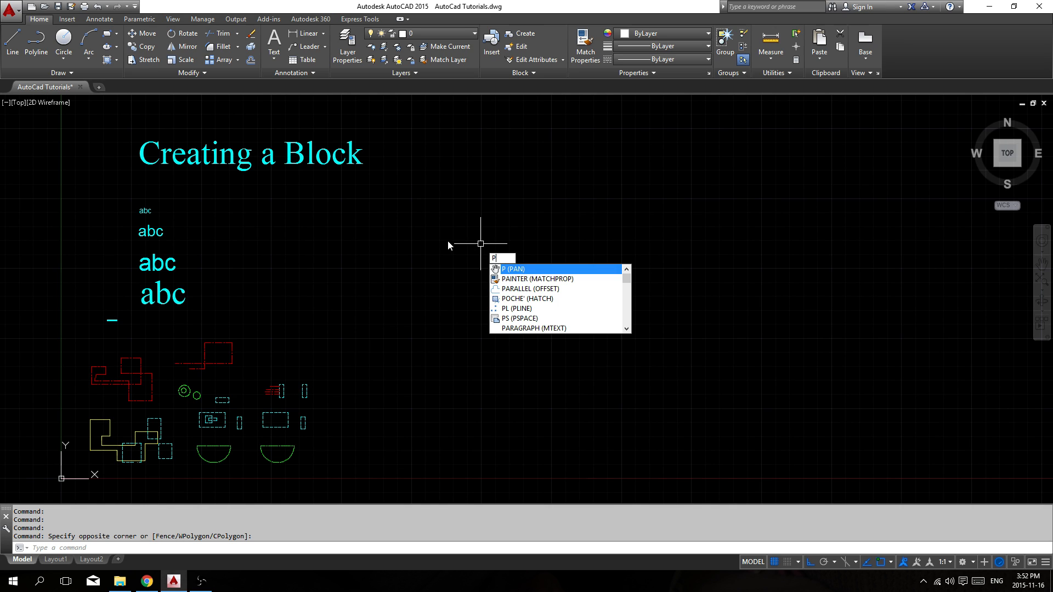
{"action": "type", "text": "L"}
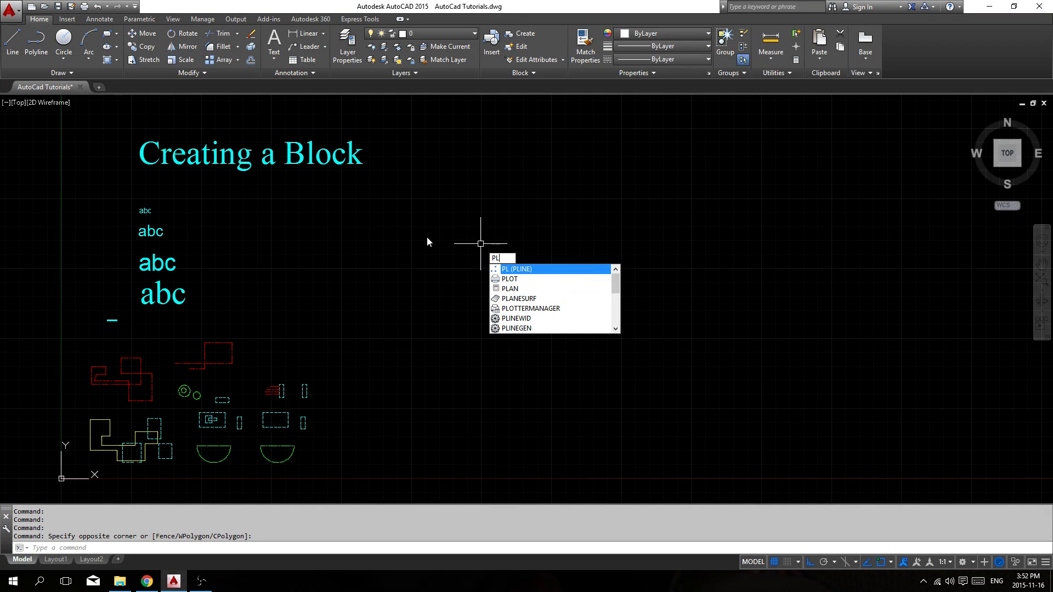
{"action": "key", "text": "Return"}
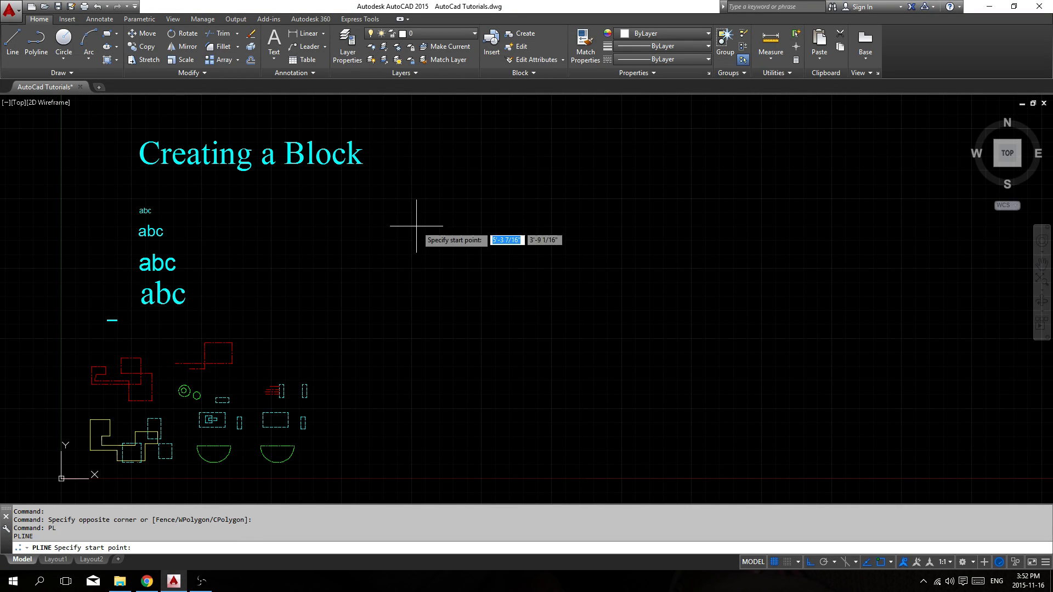
{"action": "left_click", "coordinate": [403, 223]}
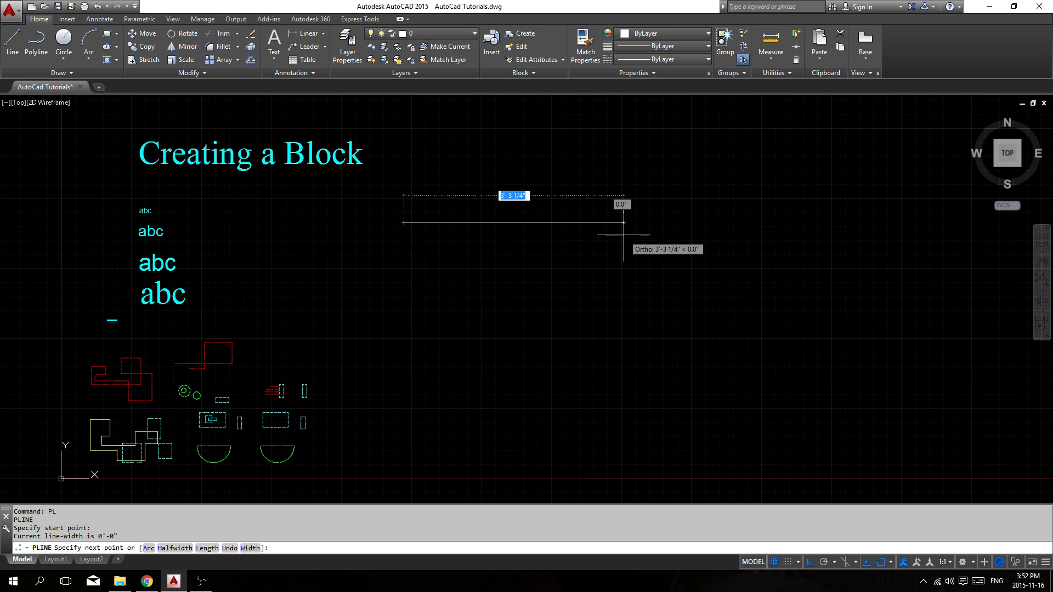
{"action": "type", "text": "40"}
{"action": "key", "text": "Return"}
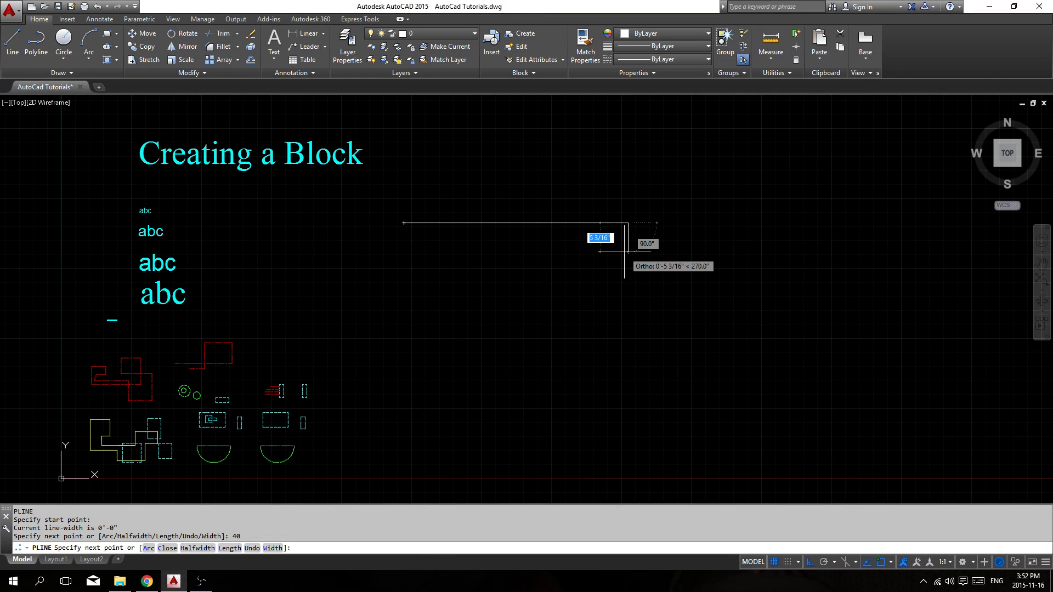
{"action": "type", "text": "4"}
{"action": "key", "text": "Return"}
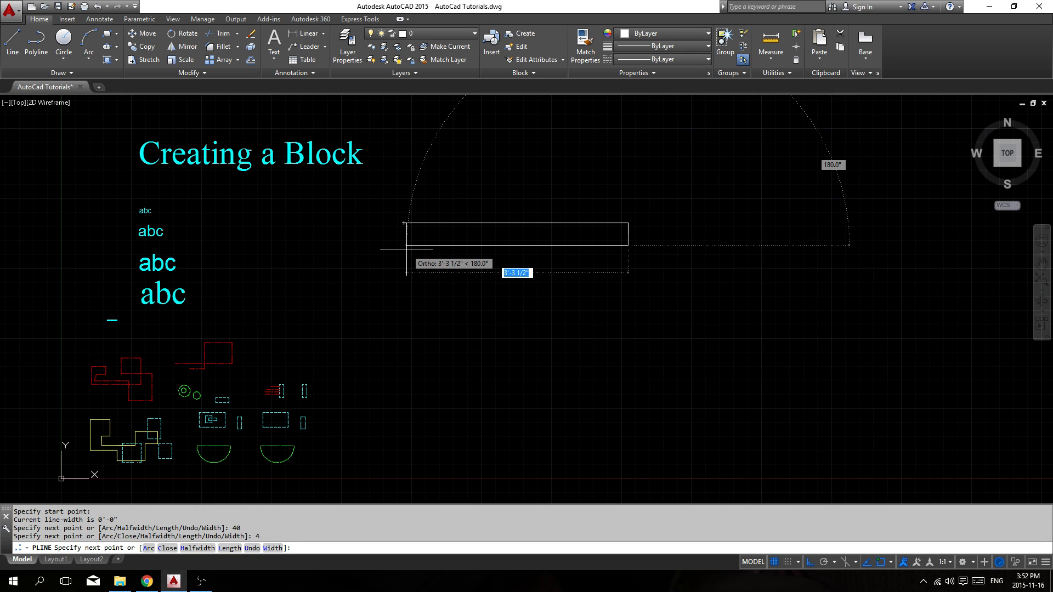
{"action": "type", "text": "40"}
{"action": "key", "text": "Return"}
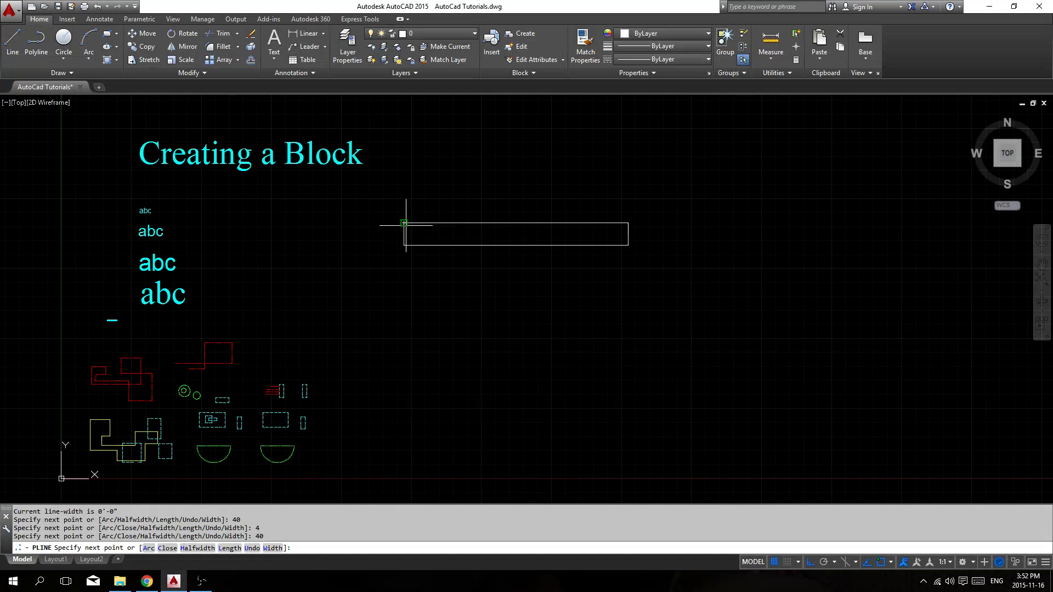
{"action": "left_click", "coordinate": [403, 223]}
{"action": "key", "text": "Escape"}
Draw a 24 inch long, 4 inch wide vertical polyline rectangle down from the horizontal rectangle's lower-left corner.
{"action": "type", "text": "pl"}
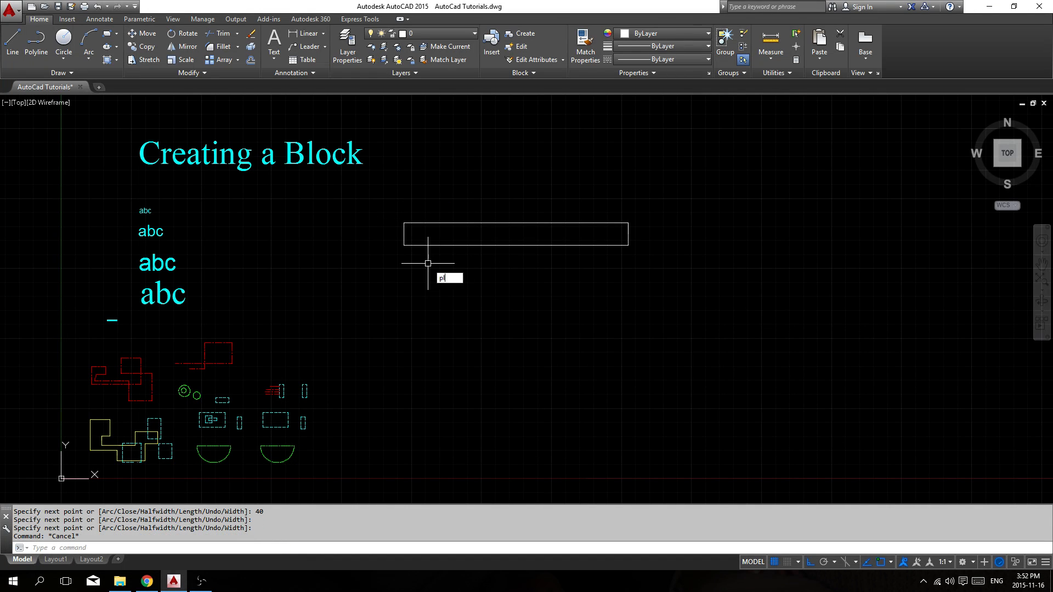
{"action": "key", "text": "Return"}
{"action": "left_click", "coordinate": [404, 245]}
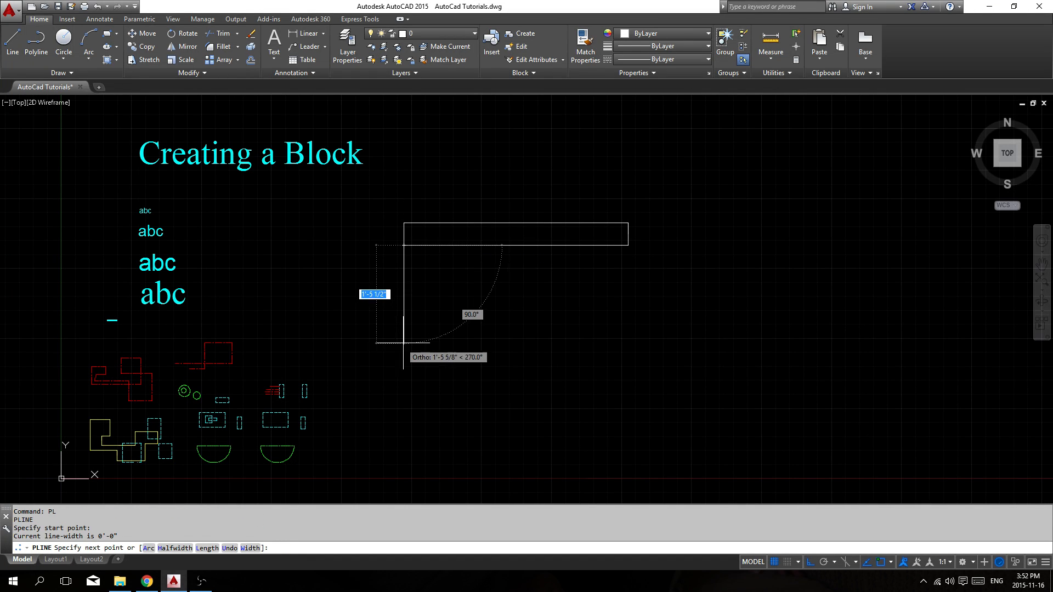
{"action": "type", "text": "24"}
{"action": "key", "text": "Return"}
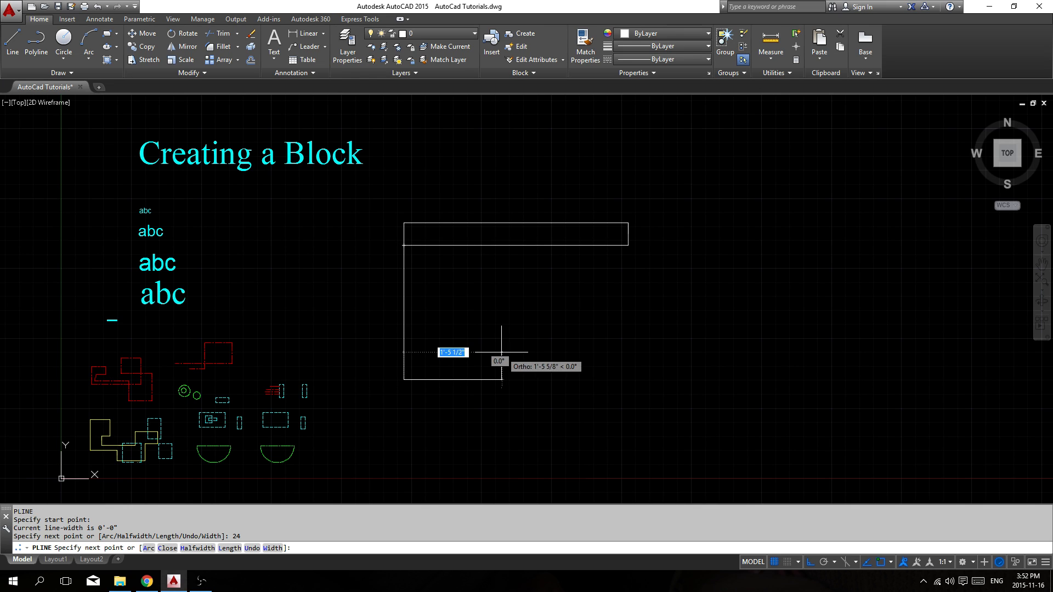
{"action": "type", "text": "4"}
{"action": "key", "text": "Return"}
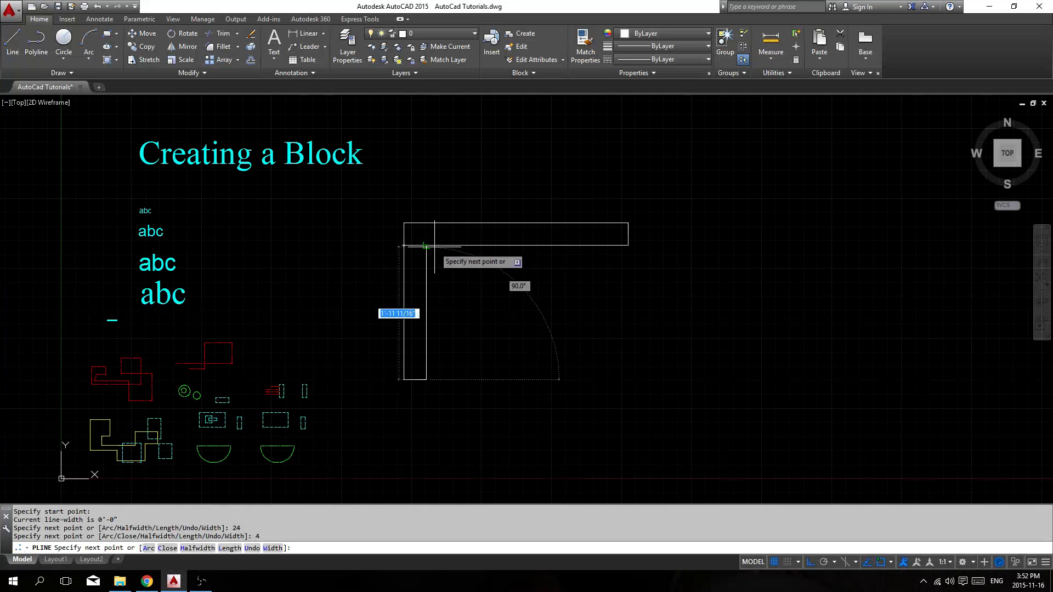
{"action": "left_click", "coordinate": [427, 246]}
{"action": "left_click", "coordinate": [404, 246]}
{"action": "key", "text": "Return"}
{"action": "key", "text": "Escape"}
{"action": "left_click", "coordinate": [465, 301]}
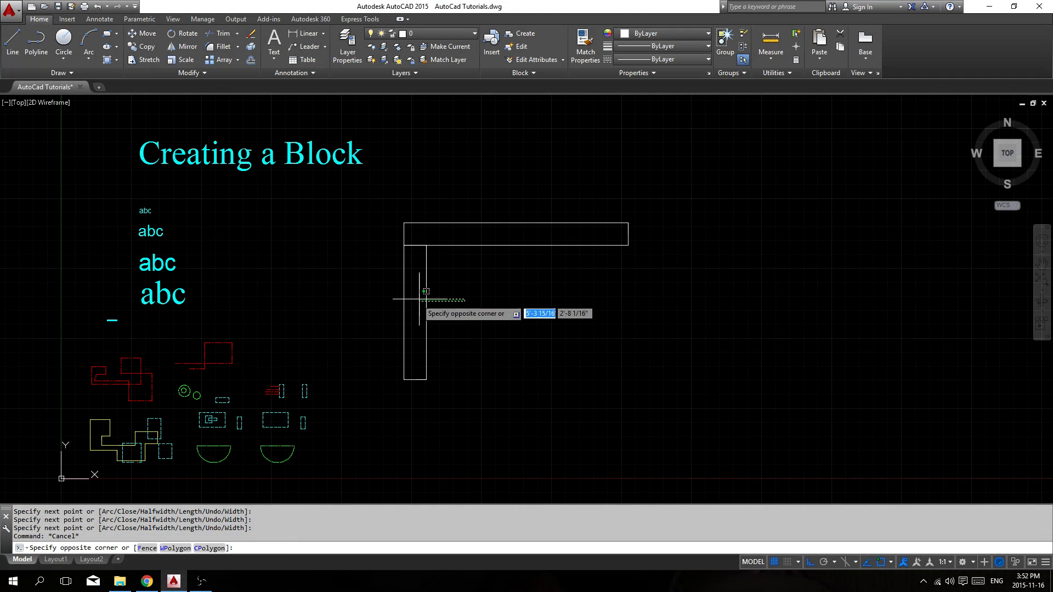
{"action": "left_click", "coordinate": [418, 300]}
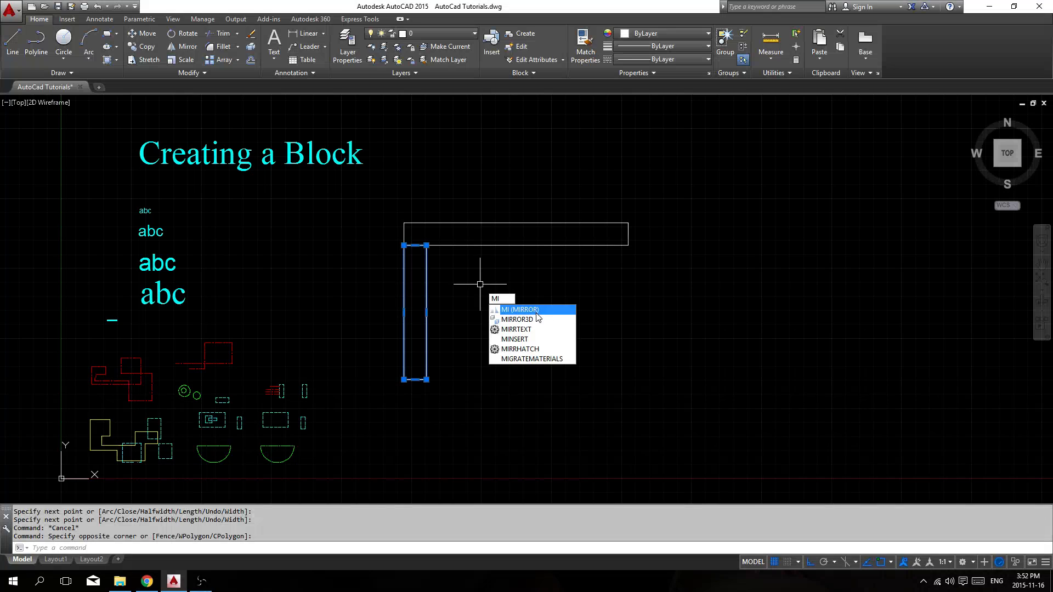
{"action": "key", "text": "Escape"}
{"action": "key", "text": "Escape"}
Mirror the vertical rectangle about a vertical line through the midpoint of the horizontal rectangle's lower edge, keeping the original.
{"action": "left_click", "coordinate": [432, 286]}
{"action": "left_click", "coordinate": [396, 297]}
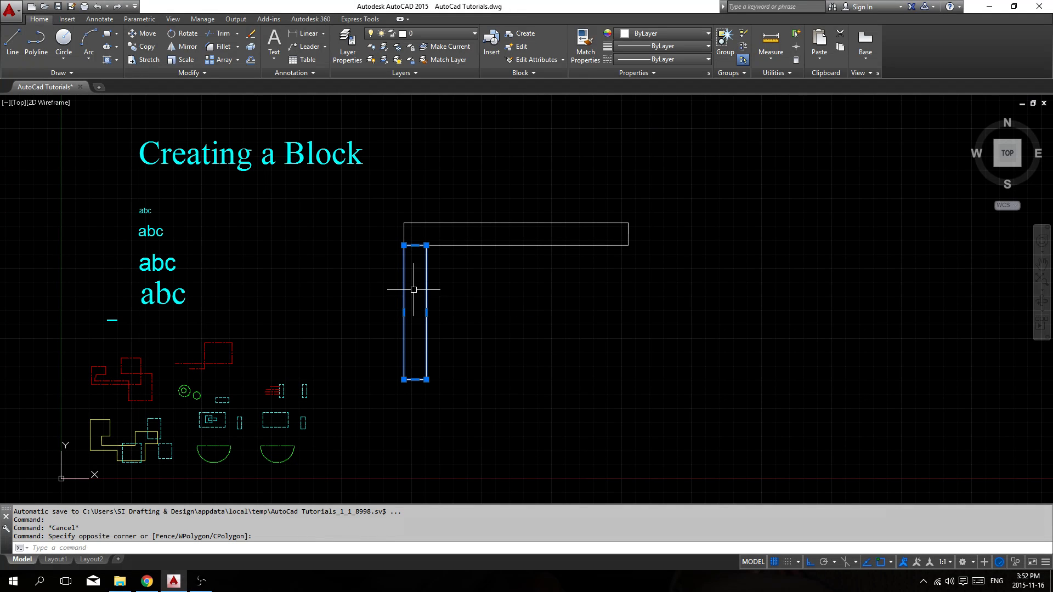
{"action": "type", "text": "mi"}
{"action": "key", "text": "Return"}
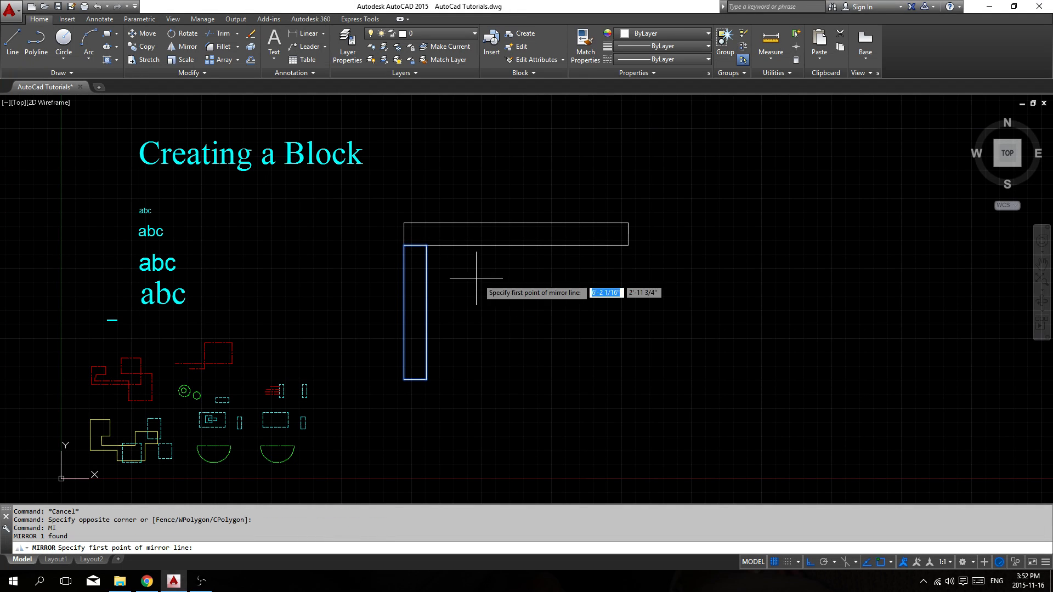
{"action": "left_click", "coordinate": [515, 245]}
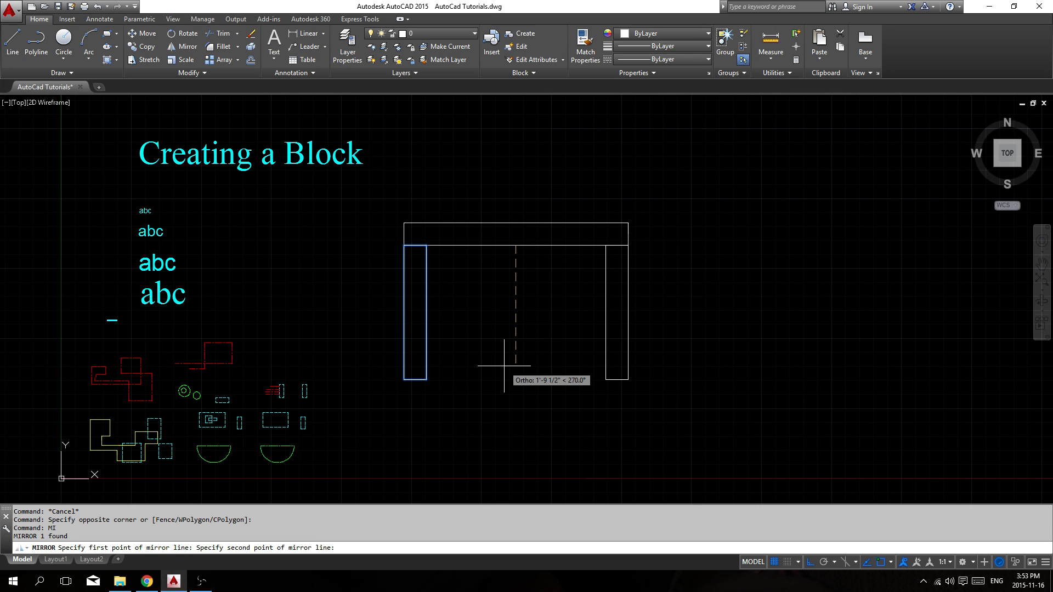
{"action": "left_click", "coordinate": [504, 366]}
{"action": "key", "text": "Return"}
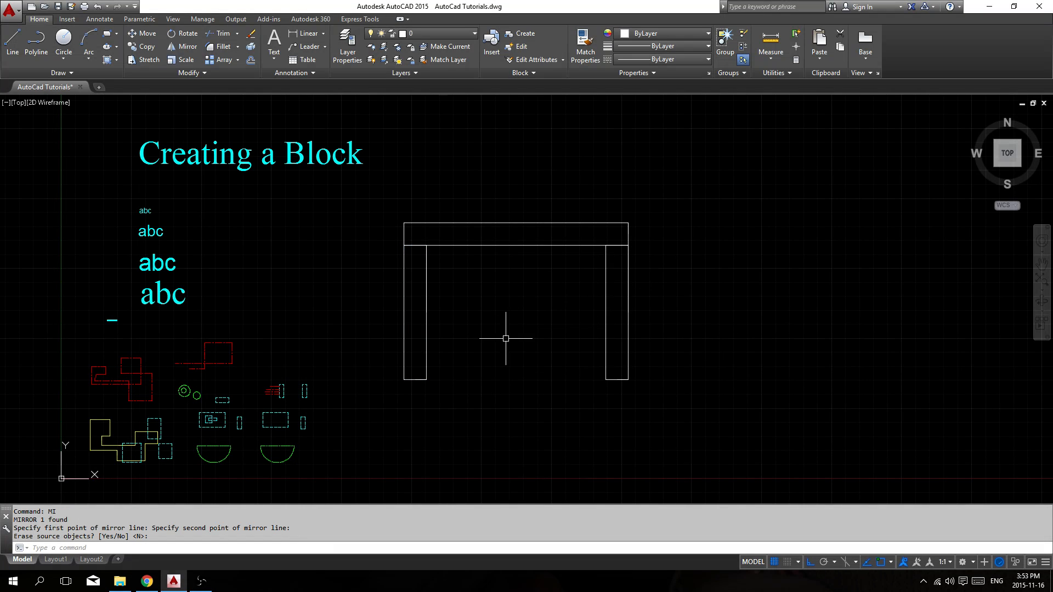
Draw the seat outline as a polyline between the two arms, extending 26 inches down from the backrest and ending back at it.
{"action": "middle_click_drag", "start_coordinate": [509, 360], "coordinate": [517, 352]}
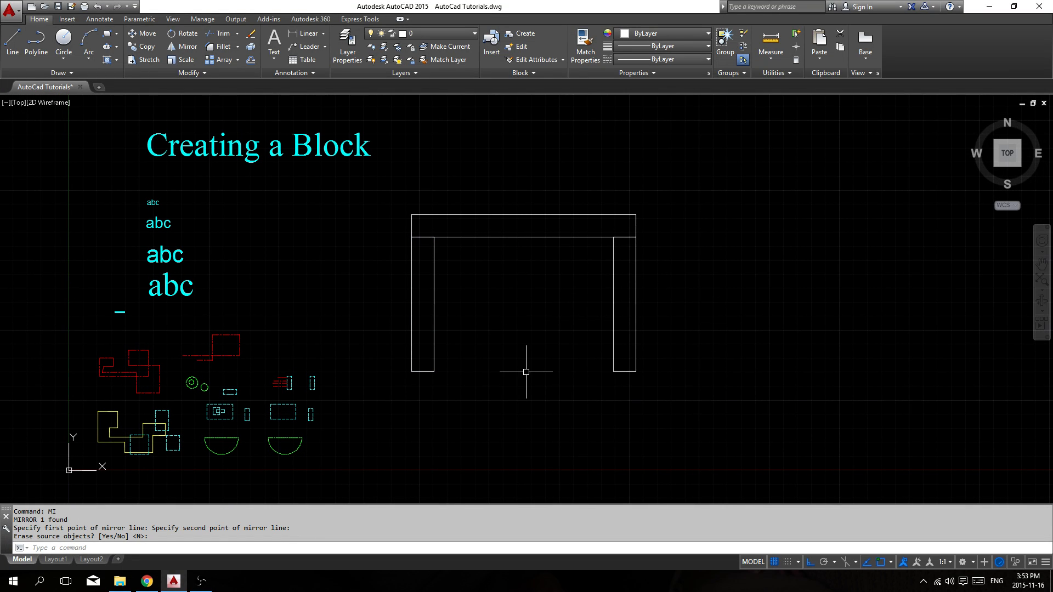
{"action": "key", "text": "Return"}
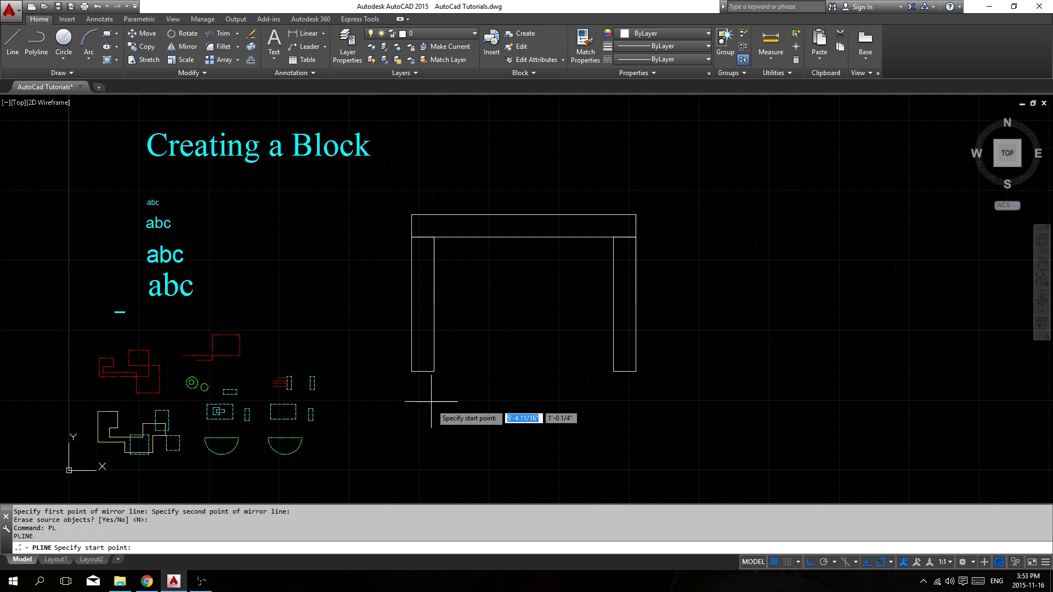
{"action": "left_click", "coordinate": [434, 237]}
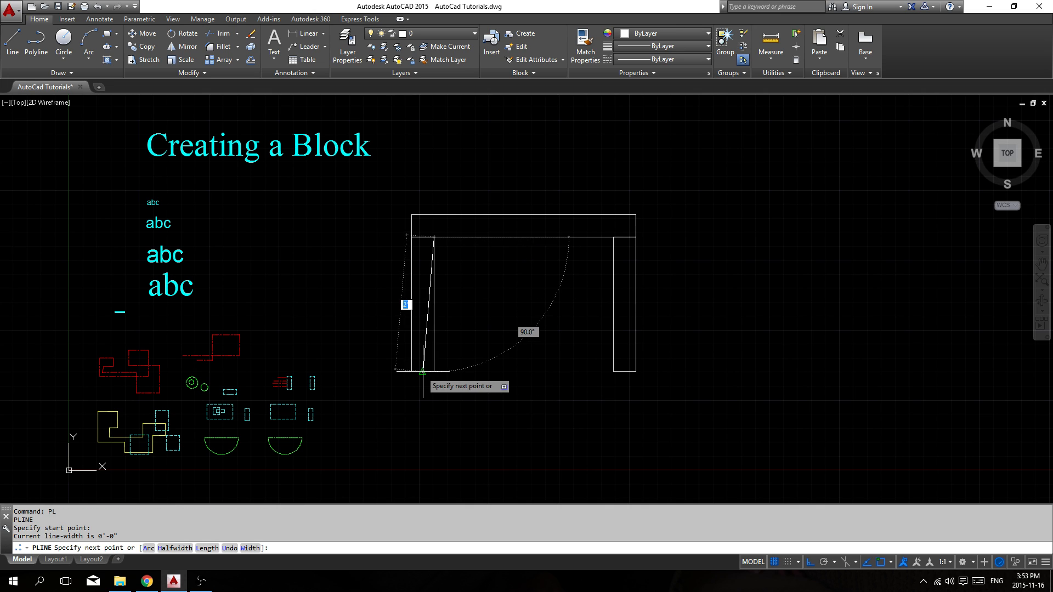
{"action": "type", "text": "2"}
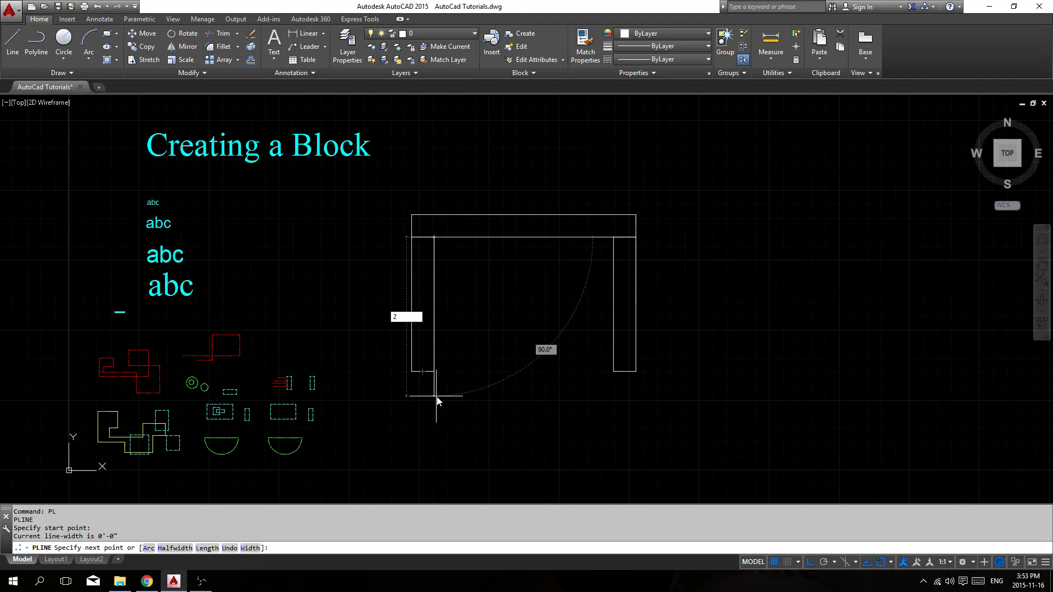
{"action": "type", "text": "6"}
{"action": "key", "text": "Return"}
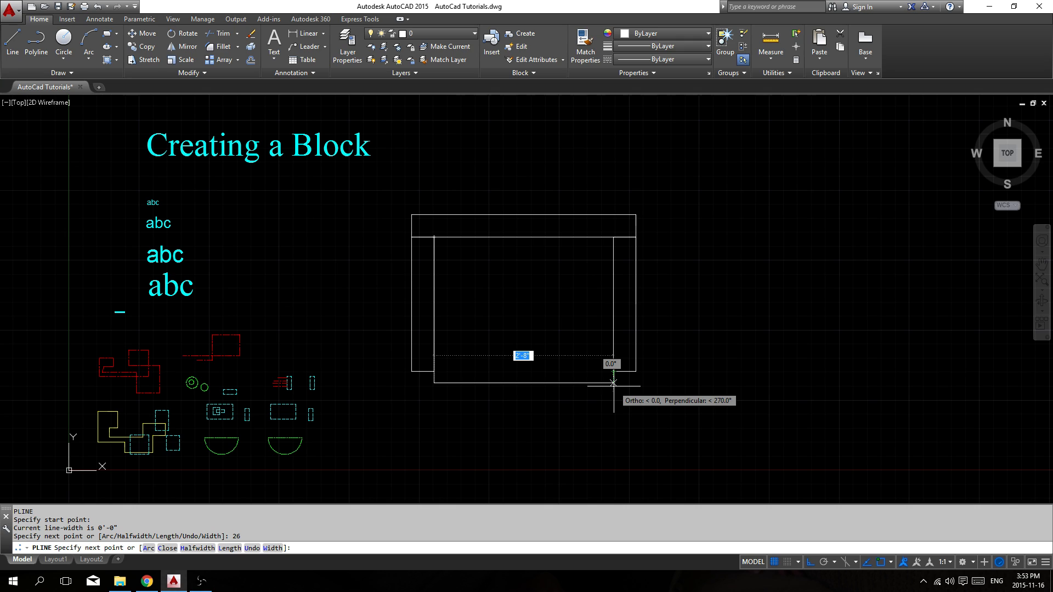
{"action": "left_click", "coordinate": [613, 383]}
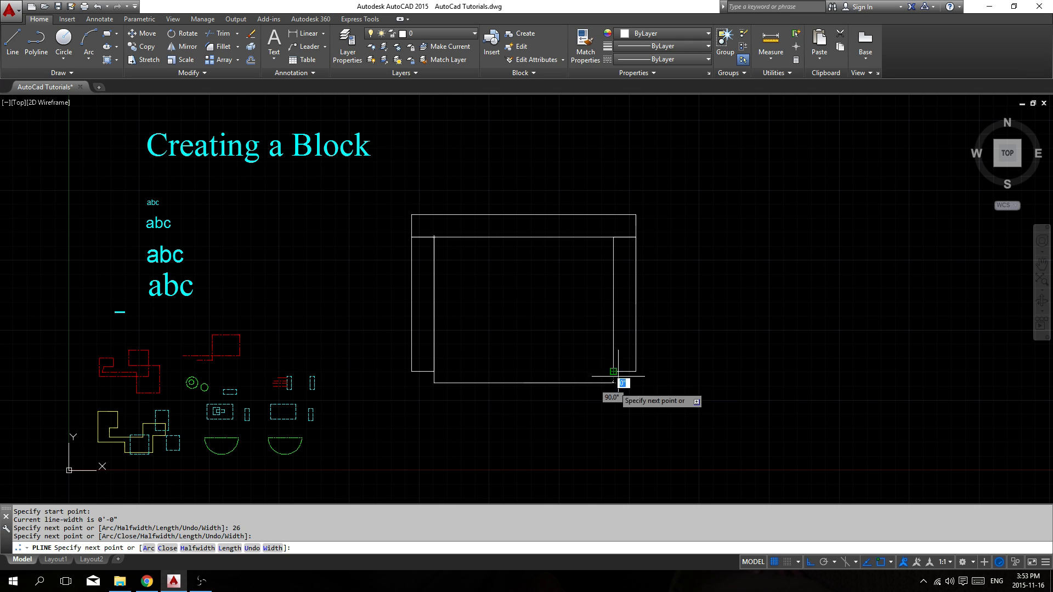
{"action": "left_click", "coordinate": [613, 237]}
{"action": "key", "text": "Return"}
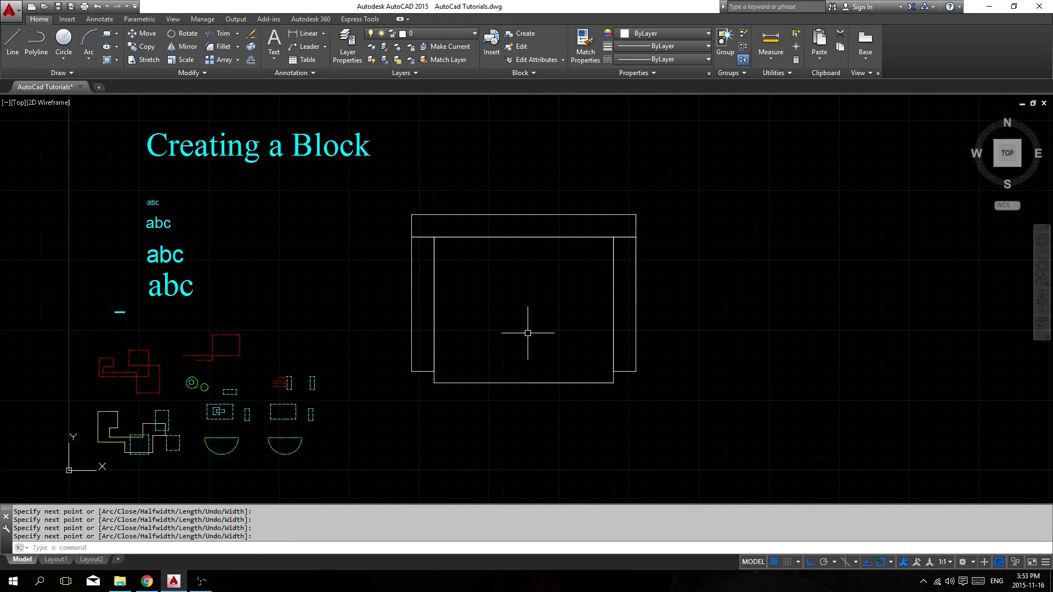
Move all the polylines of the armchair onto the Furniture layer.
{"action": "left_click", "coordinate": [699, 403]}
{"action": "left_click", "coordinate": [359, 174]}
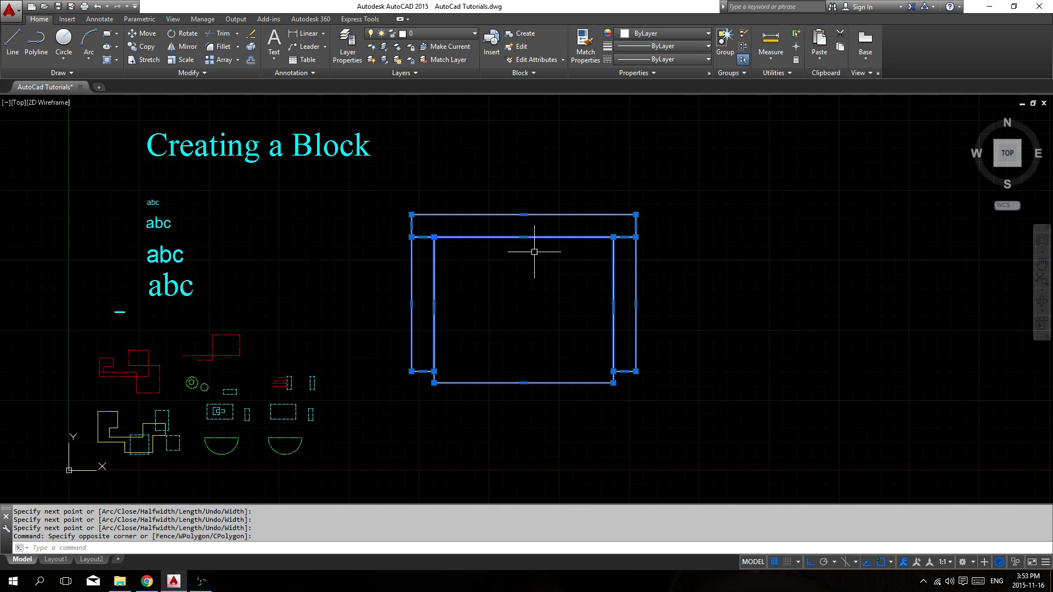
{"action": "left_click", "coordinate": [438, 35]}
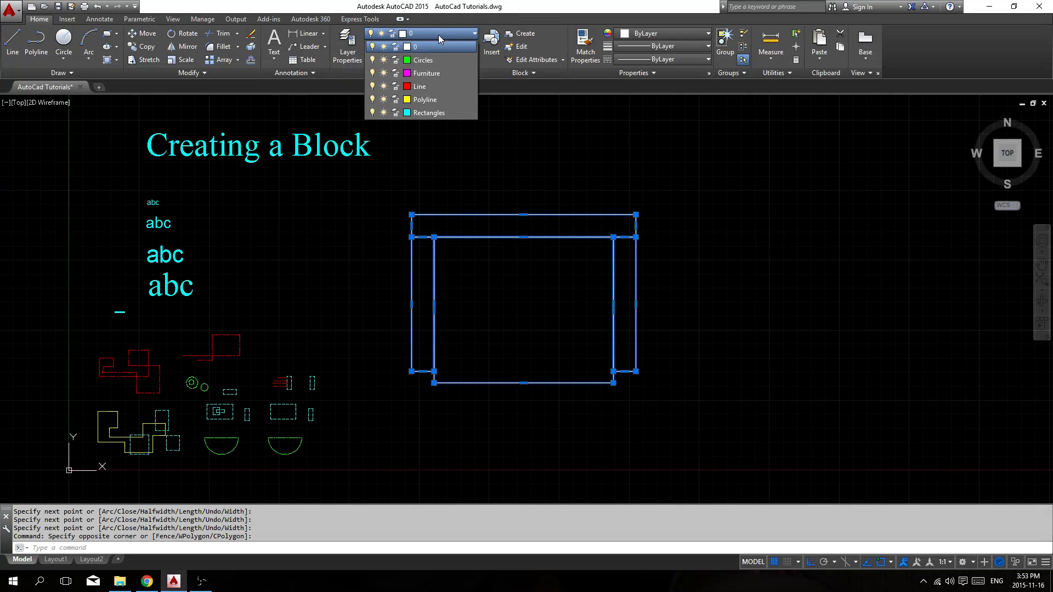
{"action": "left_click", "coordinate": [436, 73]}
{"action": "key", "text": "Escape"}
{"action": "key", "text": "Escape"}
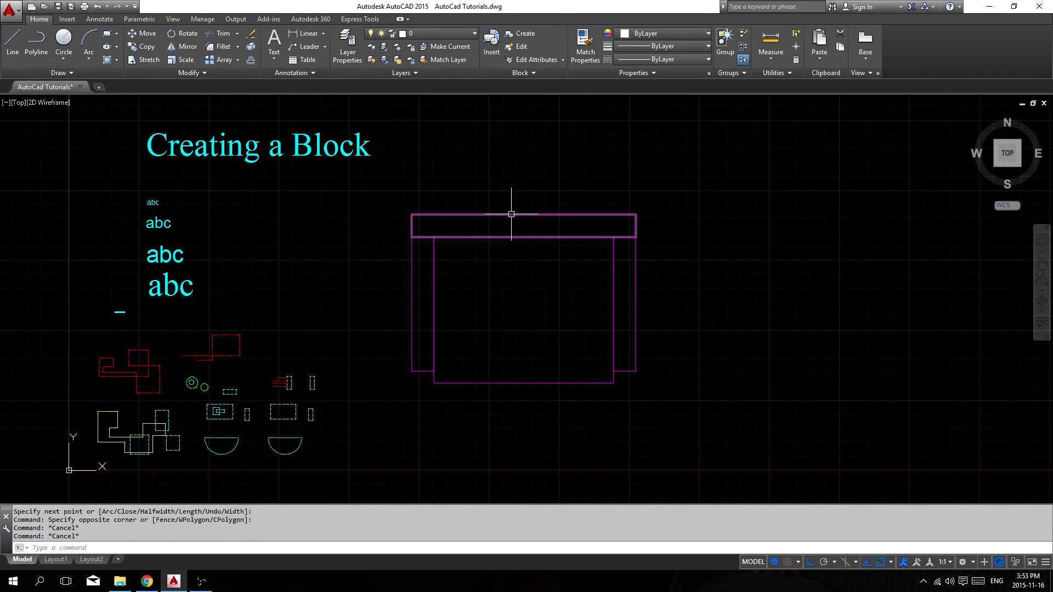
Make Furniture the current layer by using the armchair's backrest as the reference object.
{"action": "mouse_move", "coordinate": [511, 213]}
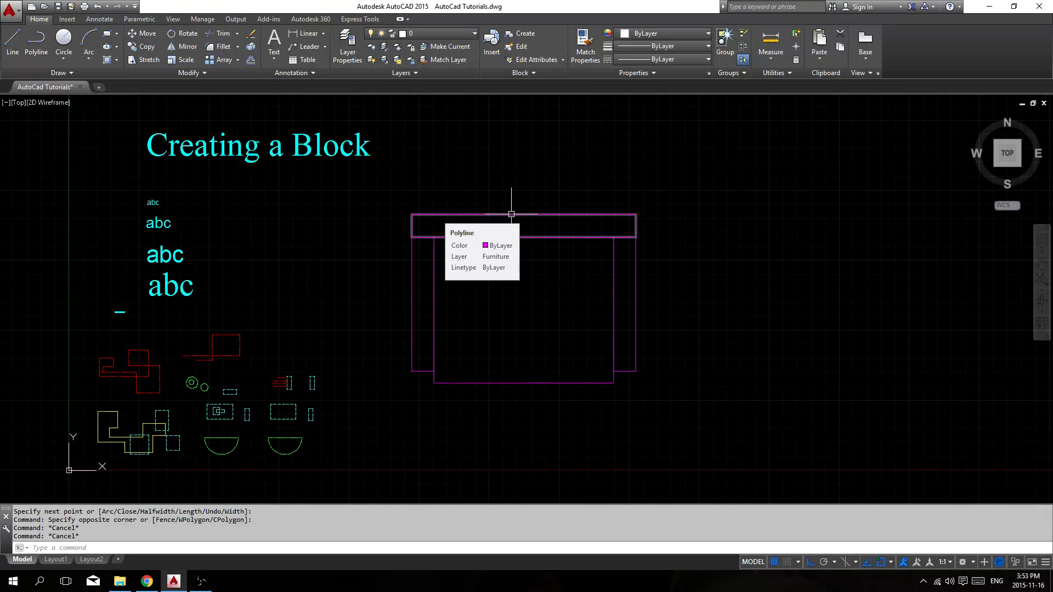
{"action": "left_click", "coordinate": [511, 214]}
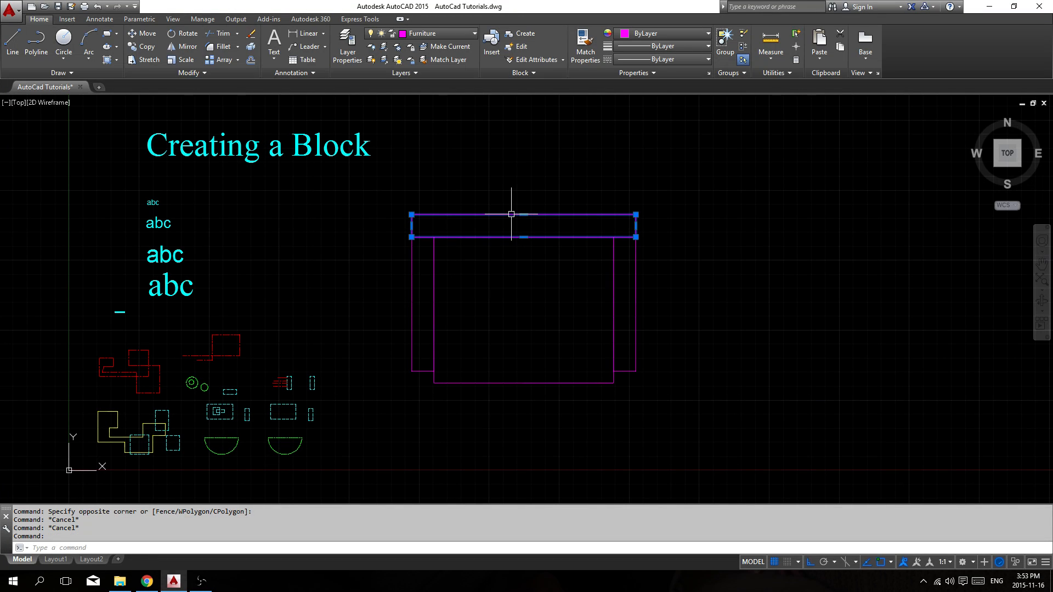
{"action": "left_click", "coordinate": [460, 47]}
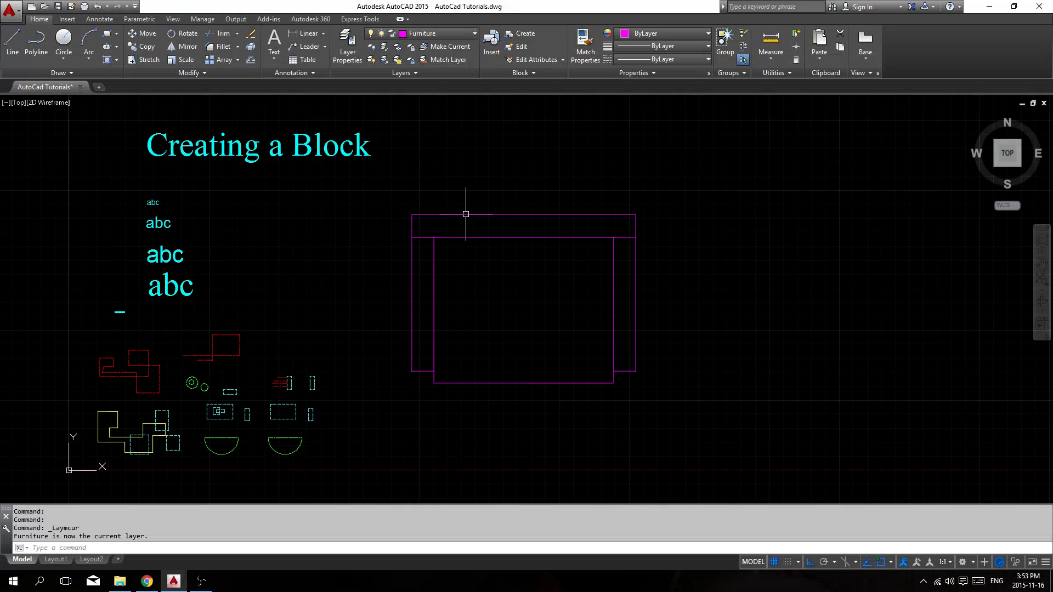
{"action": "left_click", "coordinate": [420, 33]}
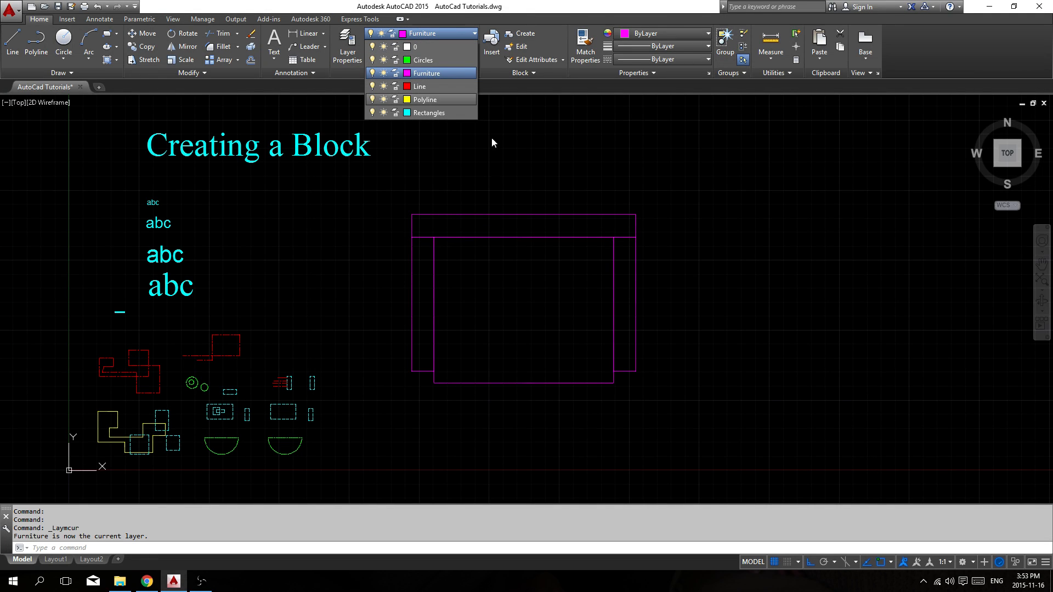
{"action": "left_click", "coordinate": [499, 216]}
{"action": "key", "text": "Escape"}
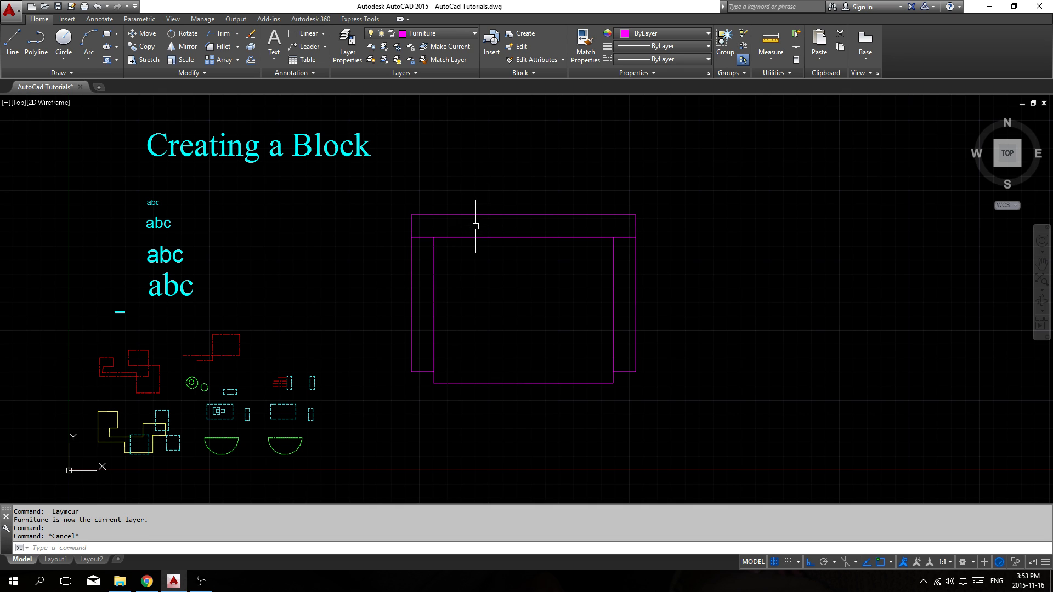
{"action": "left_click", "coordinate": [475, 227]}
{"action": "key", "text": "Escape"}
{"action": "left_click", "coordinate": [454, 34]}
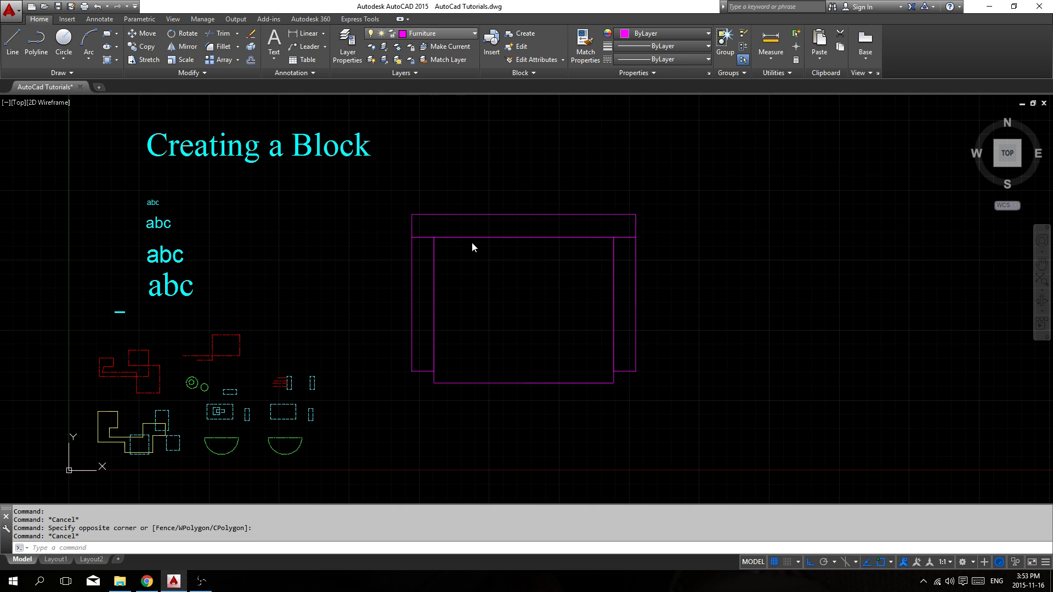
{"action": "left_click", "coordinate": [522, 203]}
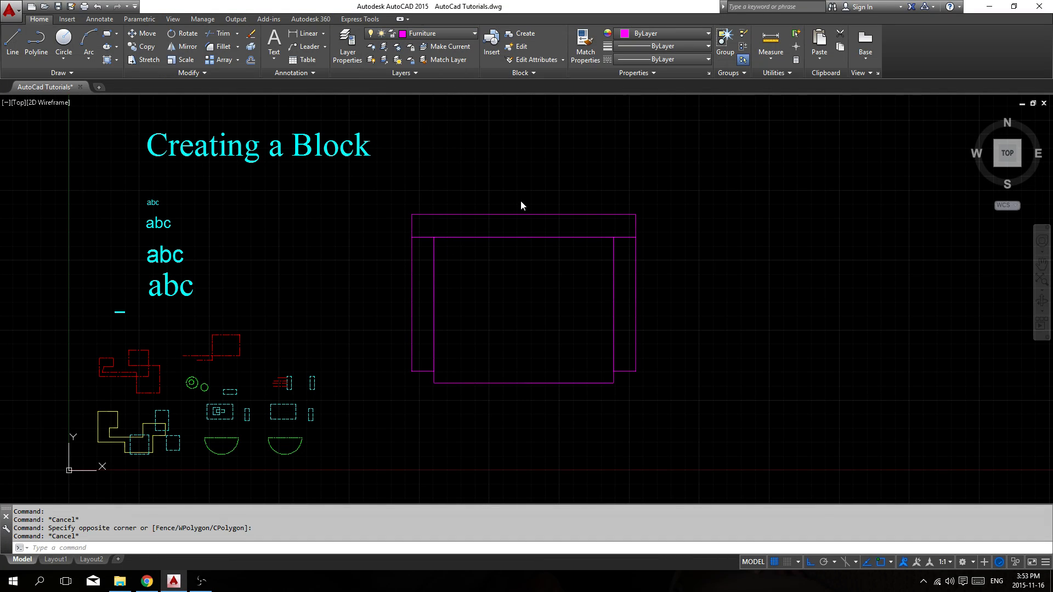
{"action": "left_click", "coordinate": [459, 35]}
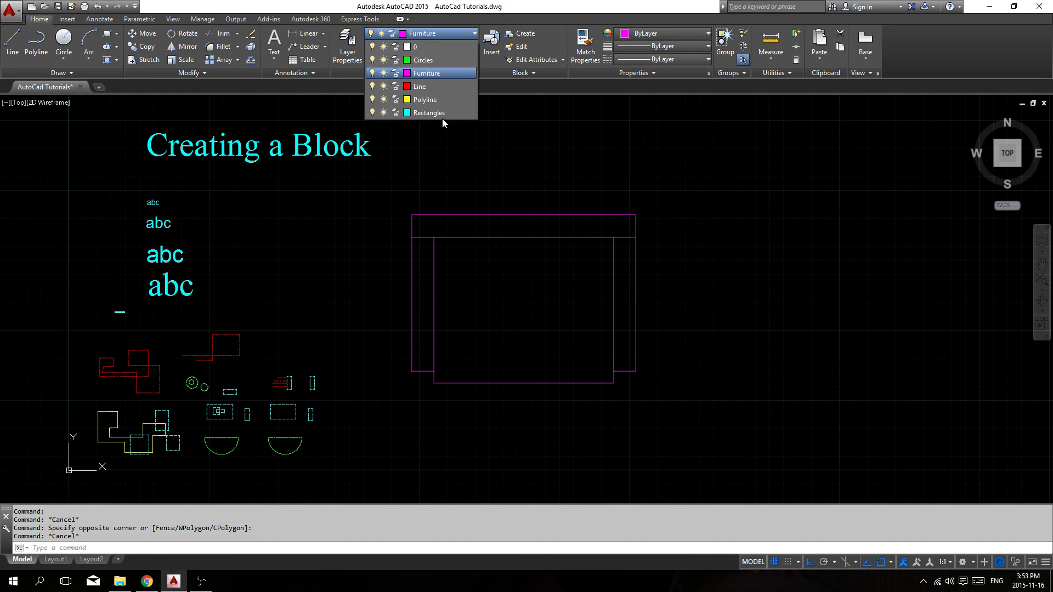
{"action": "left_click", "coordinate": [494, 194]}
{"action": "key", "text": "Escape"}
{"action": "left_click", "coordinate": [507, 222]}
{"action": "left_click", "coordinate": [465, 99]}
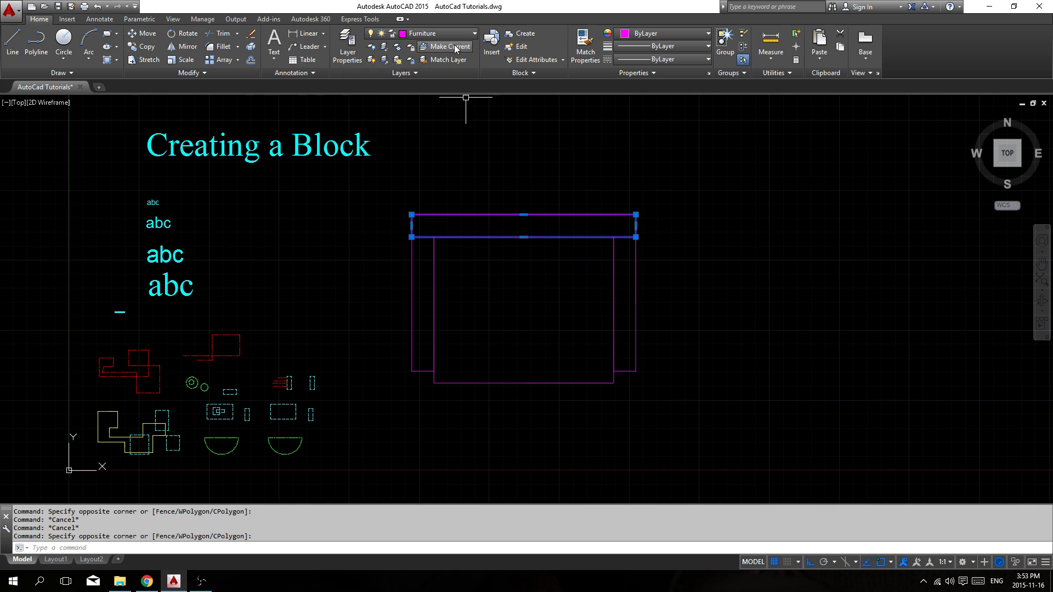
{"action": "key", "text": "Escape"}
{"action": "left_click", "coordinate": [461, 33]}
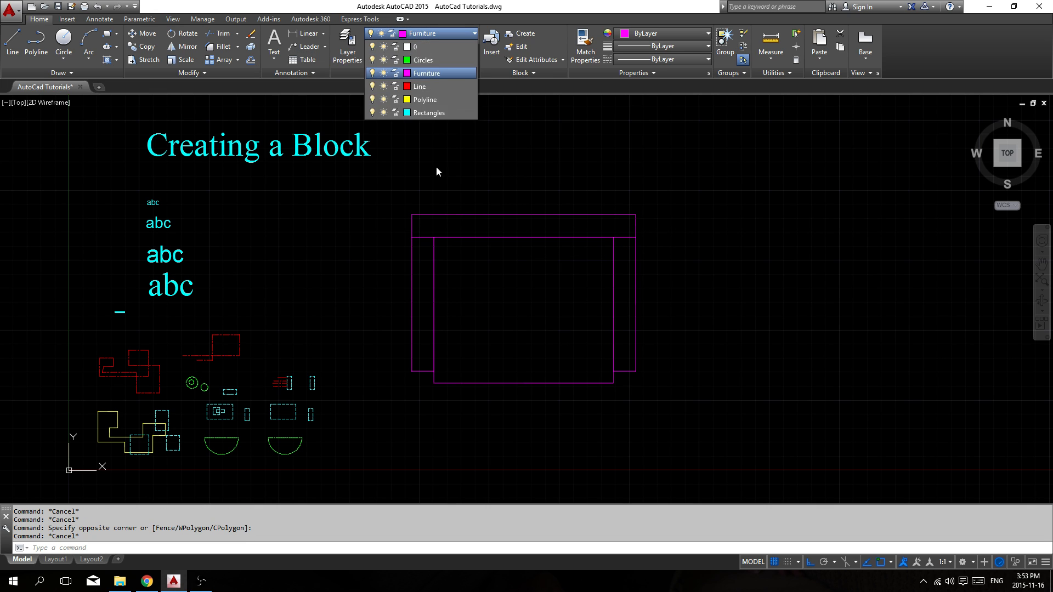
{"action": "key", "text": "Escape"}
{"action": "left_click", "coordinate": [494, 165]}
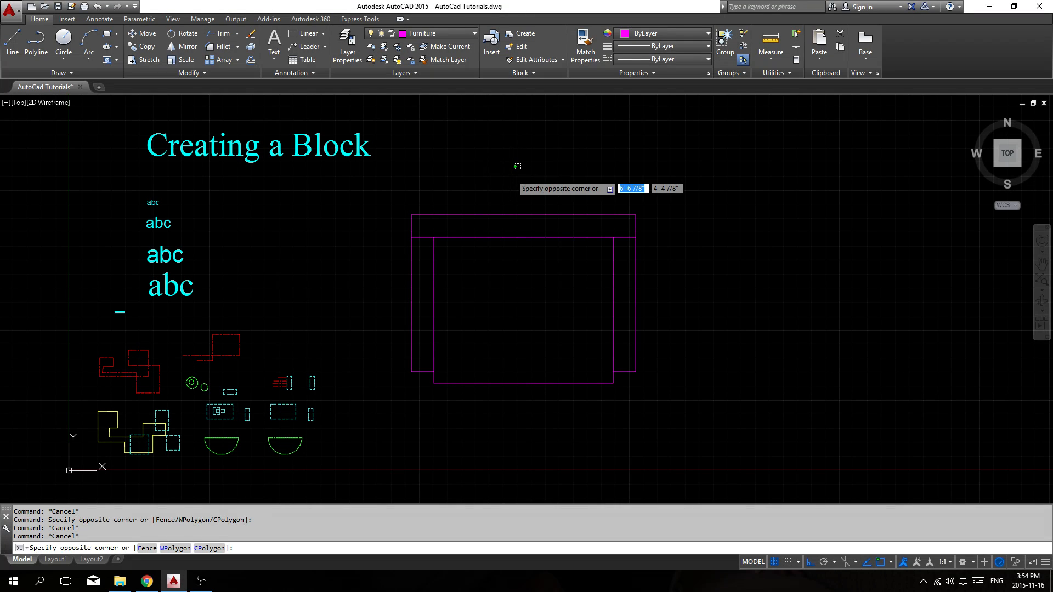
{"action": "left_click", "coordinate": [540, 165]}
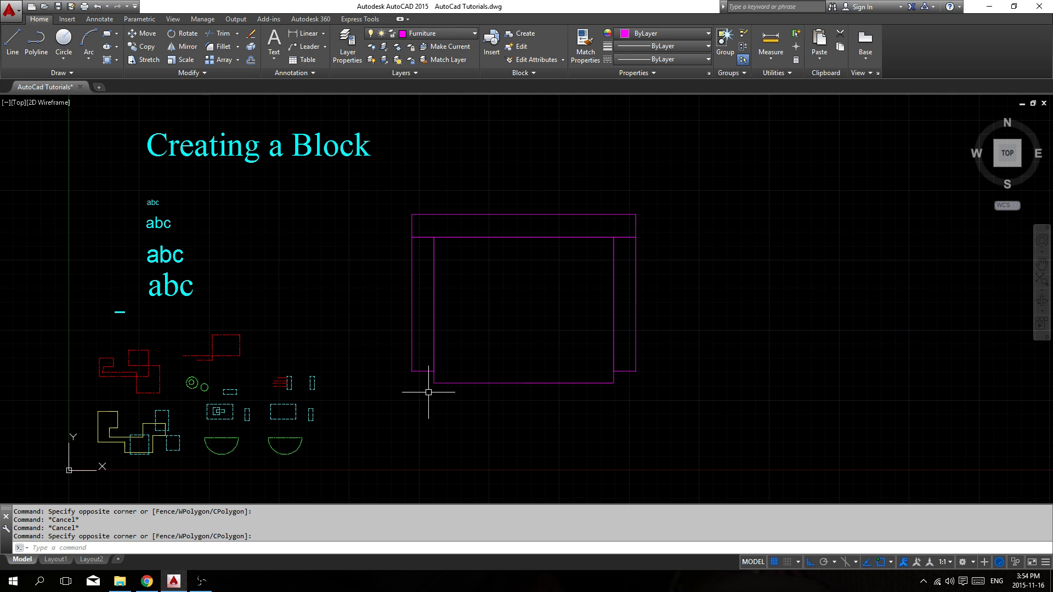
Draw guide lines from the midpoint of the left arm's lower edge, 6 inches straight up and horizontally into the seat.
{"action": "type", "text": "L"}
{"action": "key", "text": "Return"}
{"action": "left_click", "coordinate": [423, 371]}
{"action": "scroll", "coordinate": [427, 355], "scroll_direction": "up", "scroll_amount": 4}
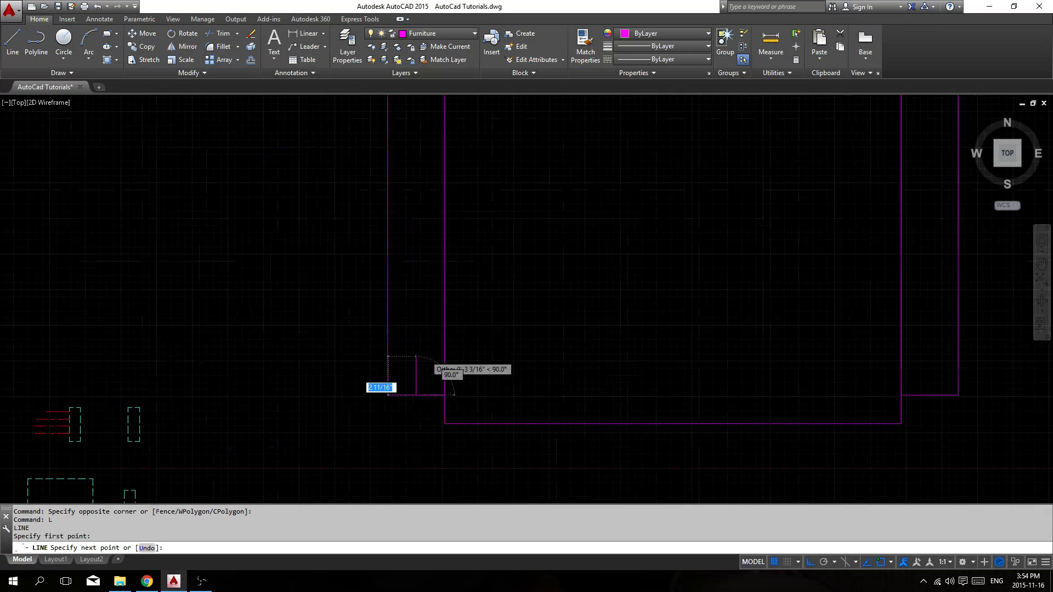
{"action": "scroll", "coordinate": [427, 356], "scroll_direction": "up", "scroll_amount": 2}
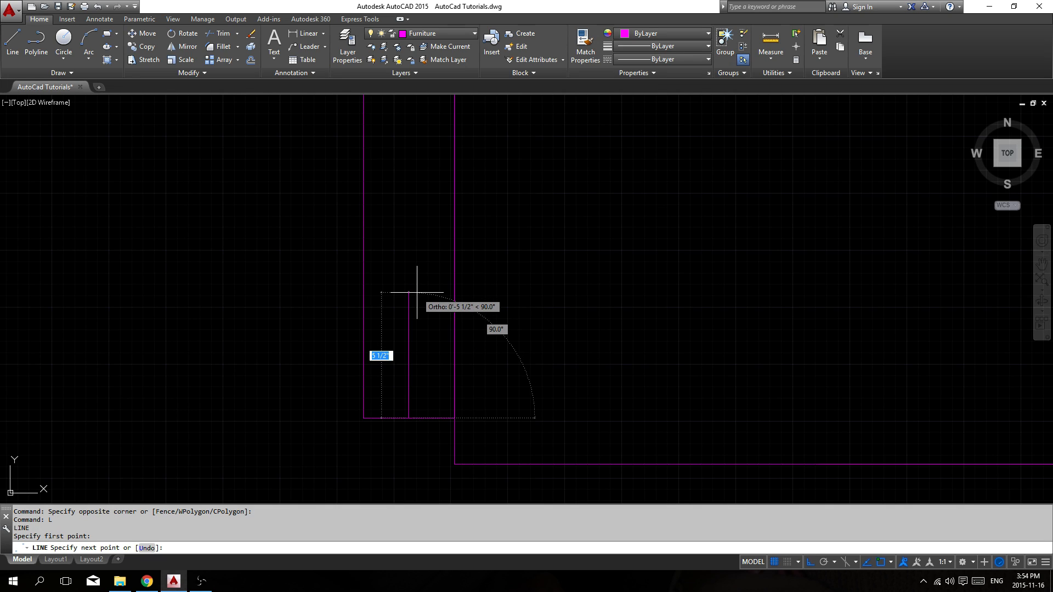
{"action": "type", "text": "6"}
{"action": "key", "text": "Return"}
{"action": "left_click", "coordinate": [575, 291]}
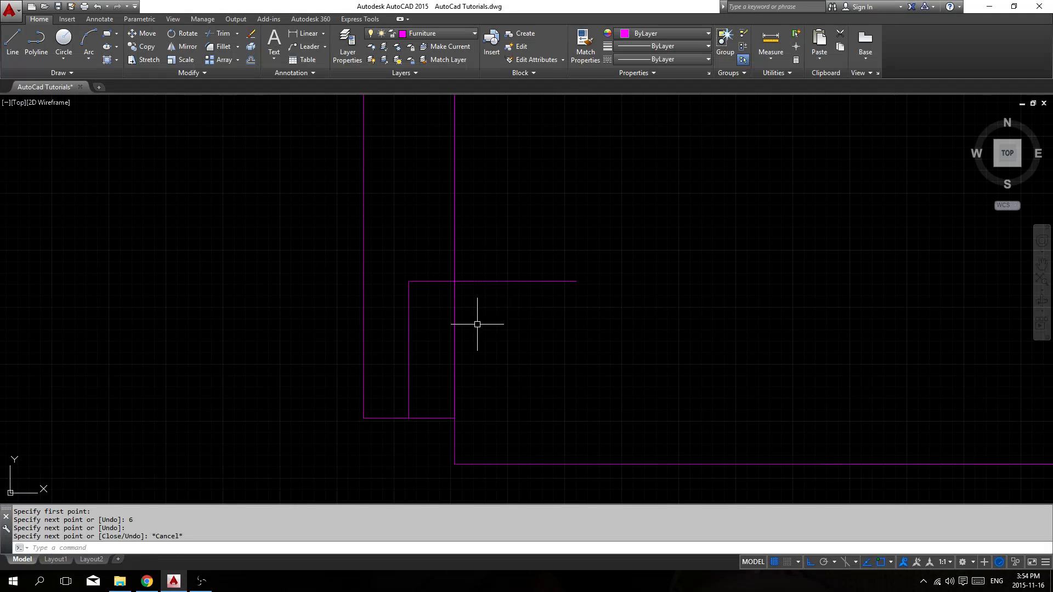
{"action": "key", "text": "Escape"}
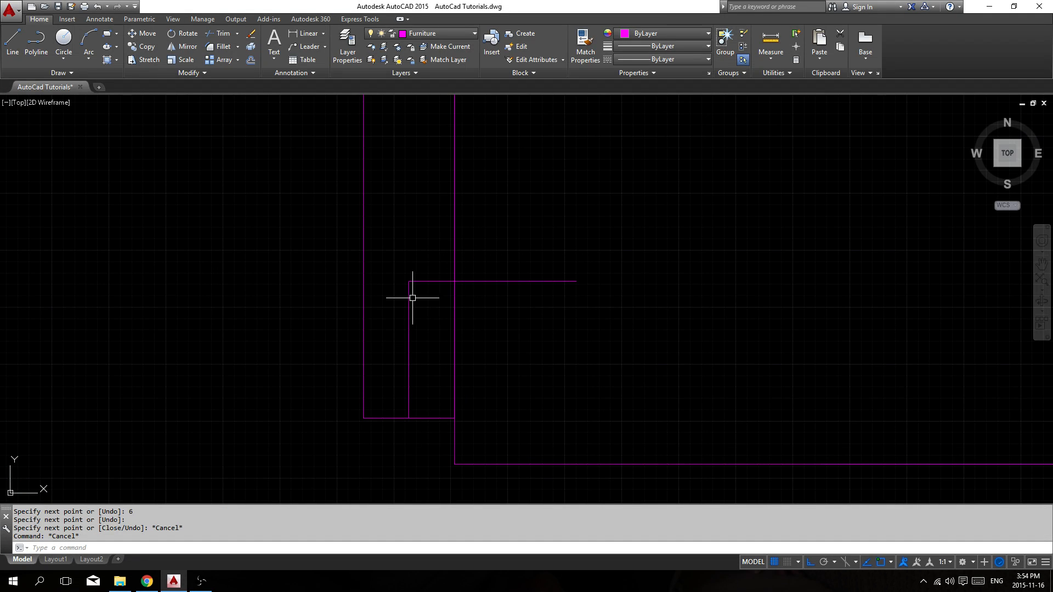
Draw a 3 inch diameter circle centred on the corner where the two guide lines meet in the left arm.
{"action": "type", "text": "c"}
{"action": "key", "text": "Return"}
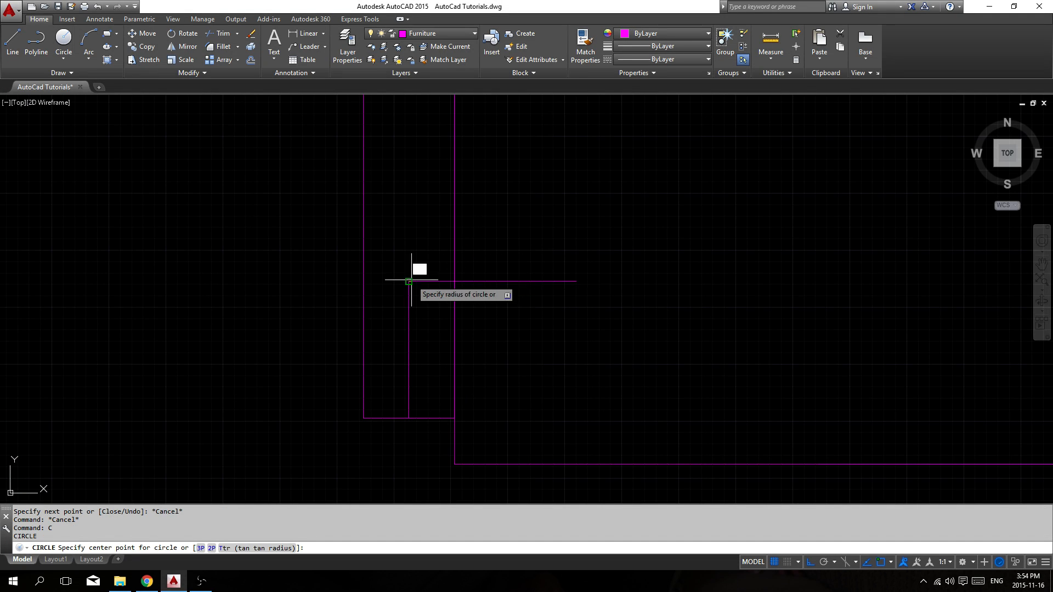
{"action": "left_click", "coordinate": [409, 281]}
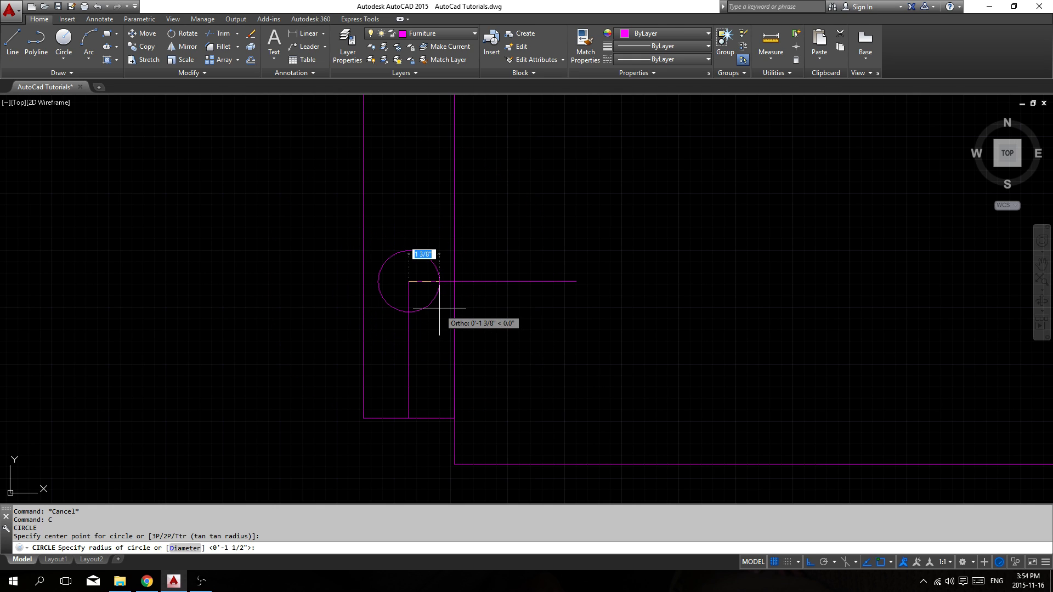
{"action": "type", "text": "d"}
{"action": "key", "text": "Return"}
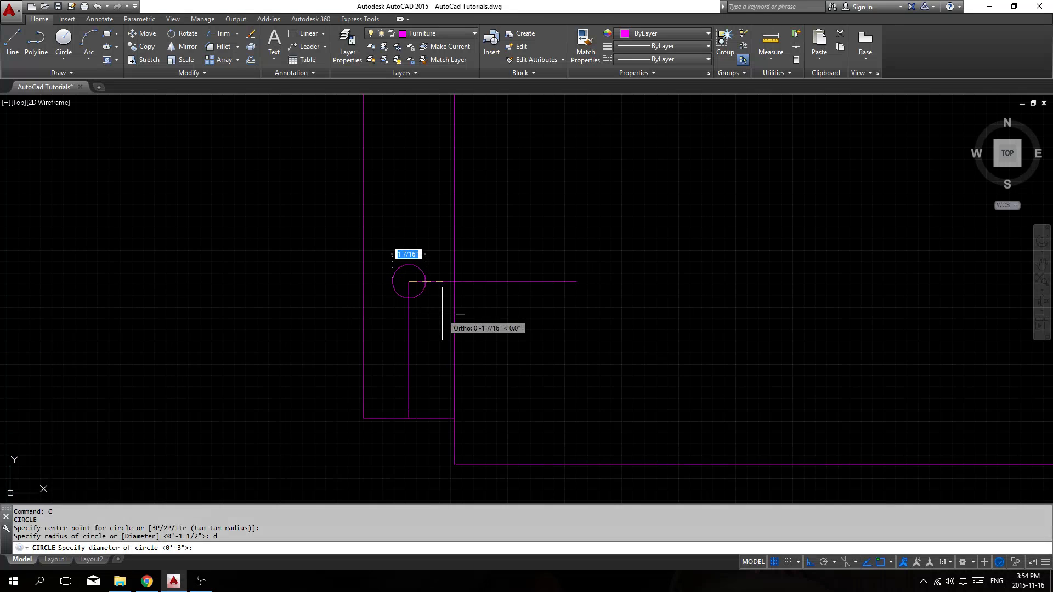
{"action": "type", "text": "3"}
{"action": "key", "text": "Return"}
{"action": "key", "text": "Escape"}
{"action": "key", "text": "Escape"}
Erase the horizontal and vertical guide lines at the circle in the left arm.
{"action": "left_click", "coordinate": [557, 314]}
{"action": "left_click", "coordinate": [527, 267]}
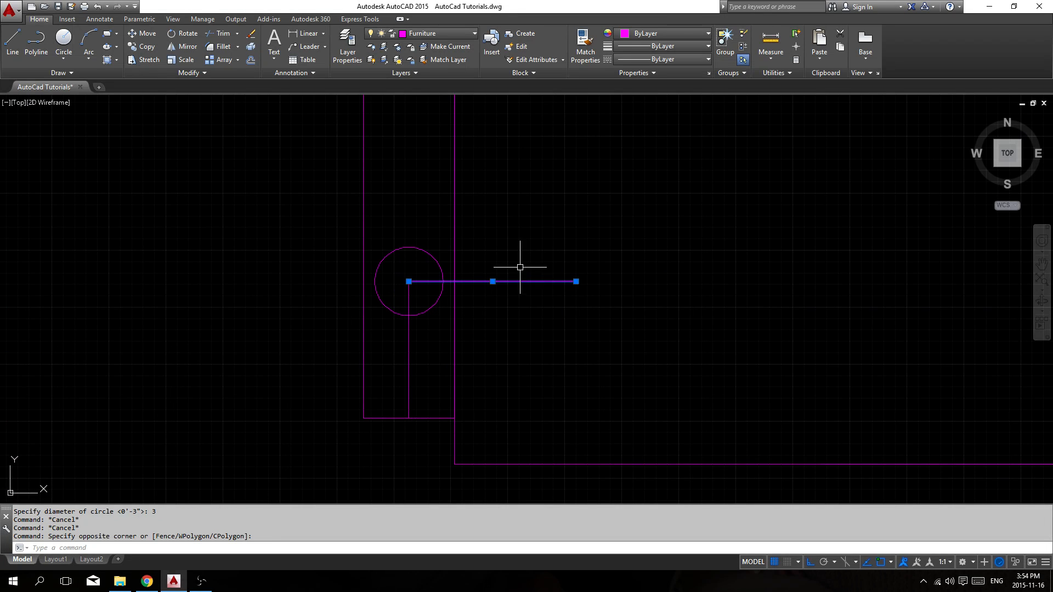
{"action": "type", "text": "e"}
{"action": "key", "text": "Return"}
{"action": "left_click", "coordinate": [423, 346]}
{"action": "left_click", "coordinate": [388, 350]}
{"action": "type", "text": "e"}
{"action": "key", "text": "Return"}
Mirror the circle onto the right arm about a vertical line through the midpoint of the backrest's lower edge, keeping the original.
{"action": "scroll", "coordinate": [389, 351], "scroll_direction": "down", "scroll_amount": 5}
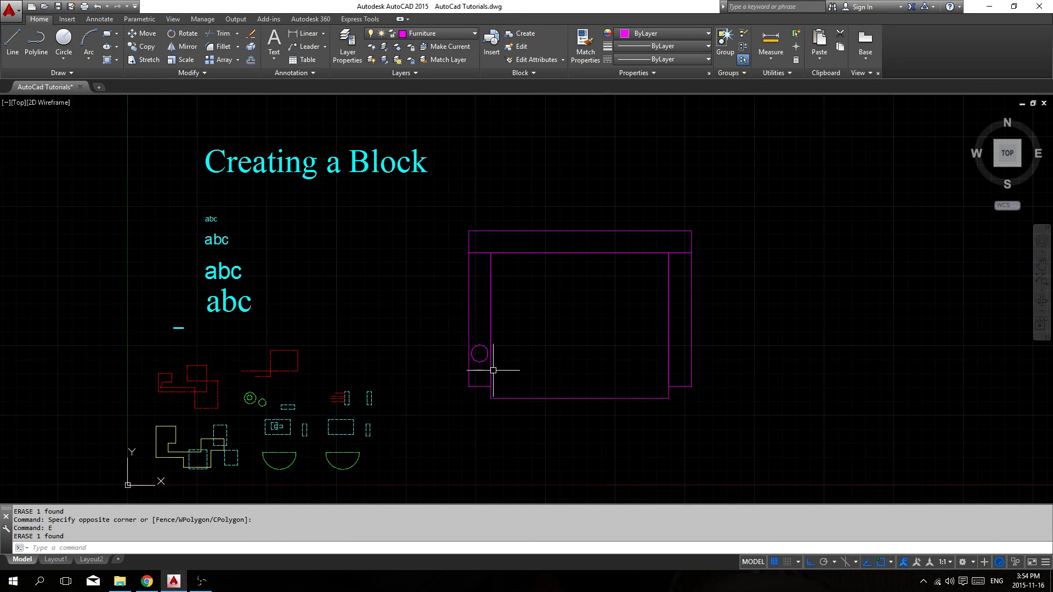
{"action": "scroll", "coordinate": [476, 362], "scroll_direction": "up", "scroll_amount": 6}
{"action": "scroll", "coordinate": [472, 371], "scroll_direction": "down", "scroll_amount": 4}
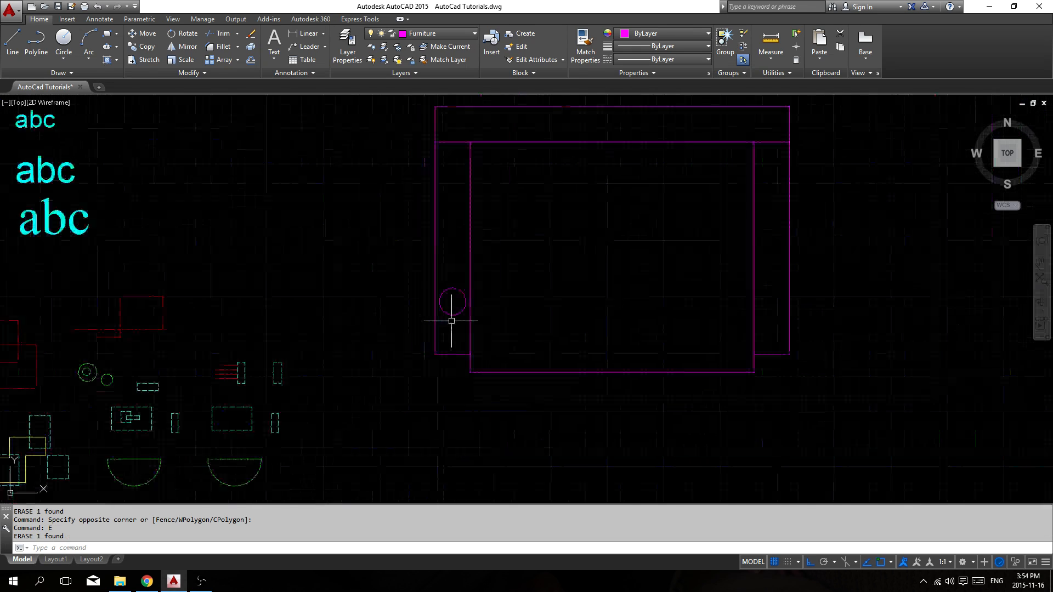
{"action": "left_click", "coordinate": [451, 323]}
{"action": "left_click", "coordinate": [439, 299]}
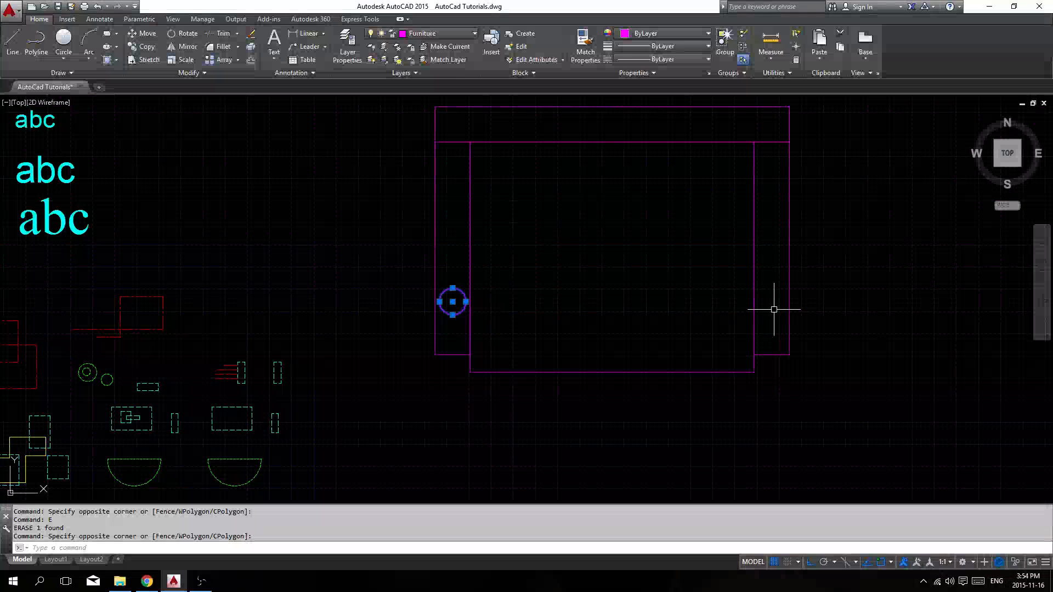
{"action": "type", "text": "mi"}
{"action": "key", "text": "Return"}
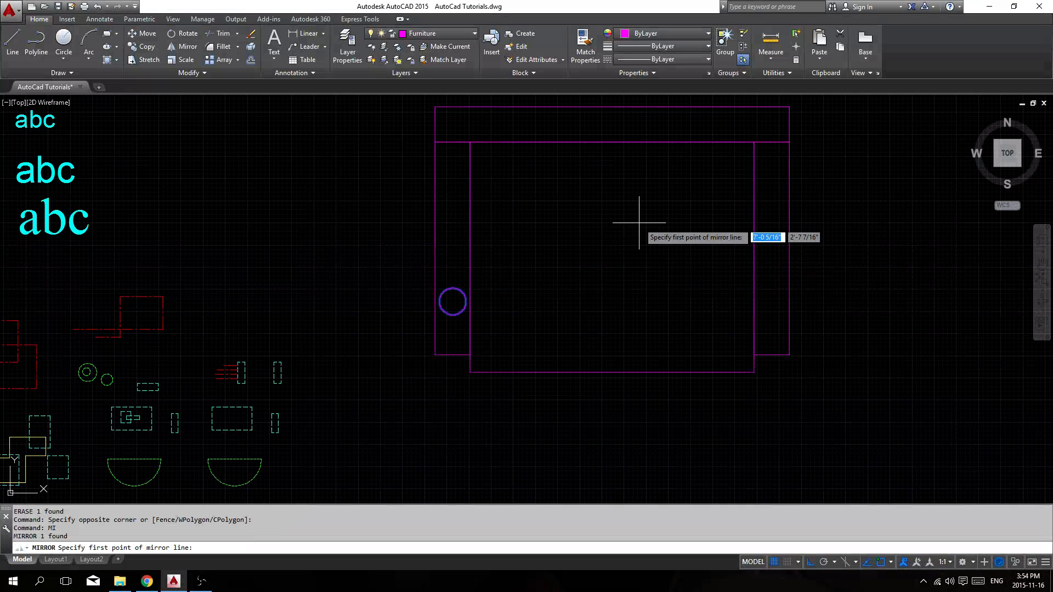
{"action": "left_click", "coordinate": [612, 142]}
{"action": "left_click", "coordinate": [617, 247]}
{"action": "key", "text": "Return"}
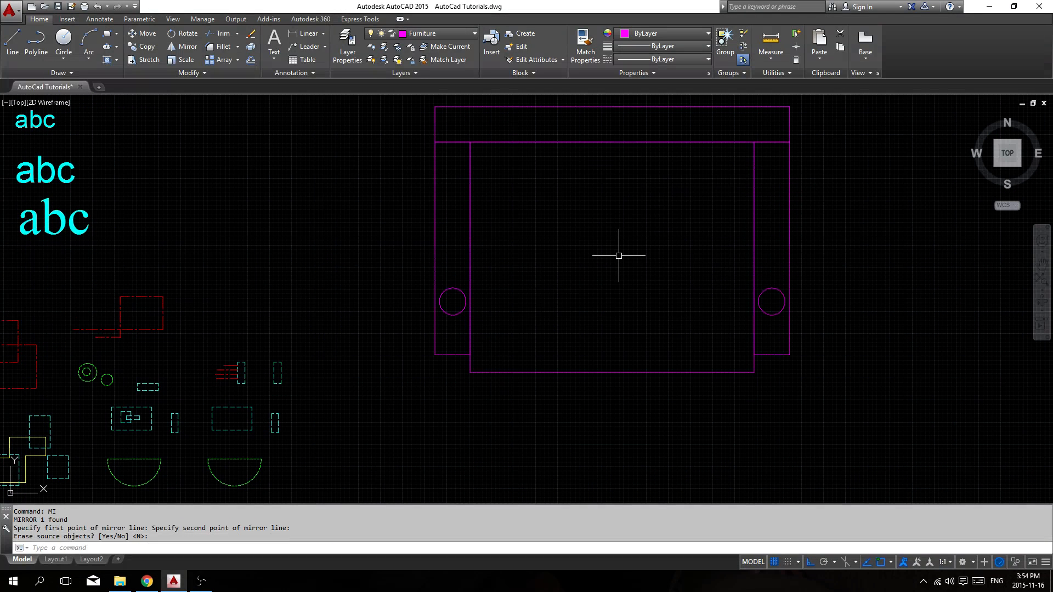
{"action": "key", "text": "Escape"}
{"action": "key", "text": "Escape"}
{"action": "scroll", "coordinate": [610, 293], "scroll_direction": "down", "scroll_amount": 2}
{"action": "mouse_move", "coordinate": [625, 292]}
{"action": "middle_mouse_down"}
{"action": "mouse_move", "coordinate": [616, 331]}
{"action": "mouse_move", "coordinate": [578, 336]}
{"action": "middle_mouse_up"}
{"action": "scroll", "coordinate": [580, 337], "scroll_direction": "up", "scroll_amount": 2}
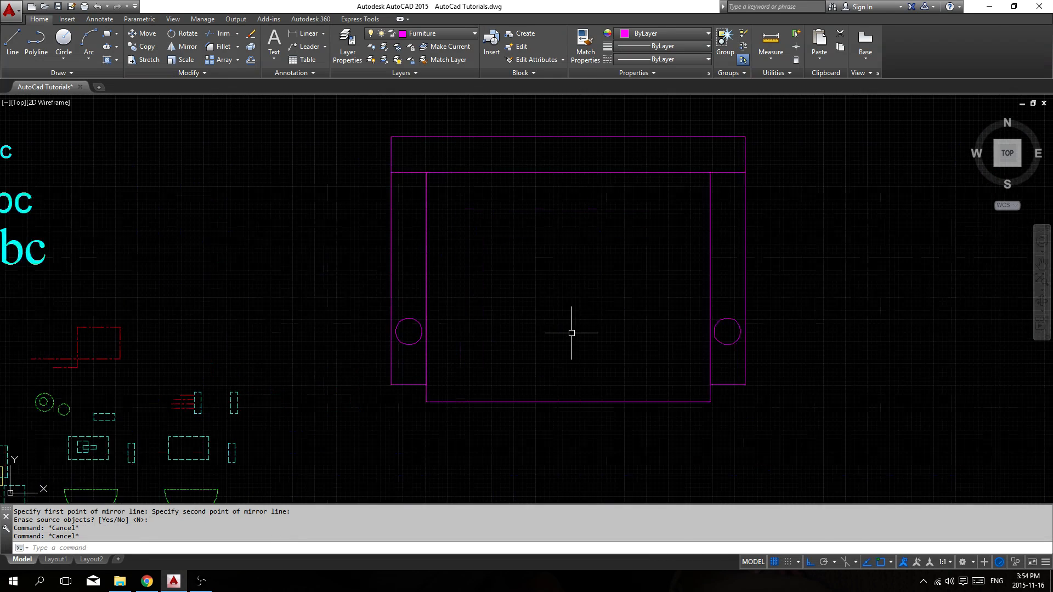
{"action": "scroll", "coordinate": [581, 339], "scroll_direction": "down", "scroll_amount": 2}
{"action": "left_click", "coordinate": [746, 277]}
{"action": "left_click", "coordinate": [470, 189]}
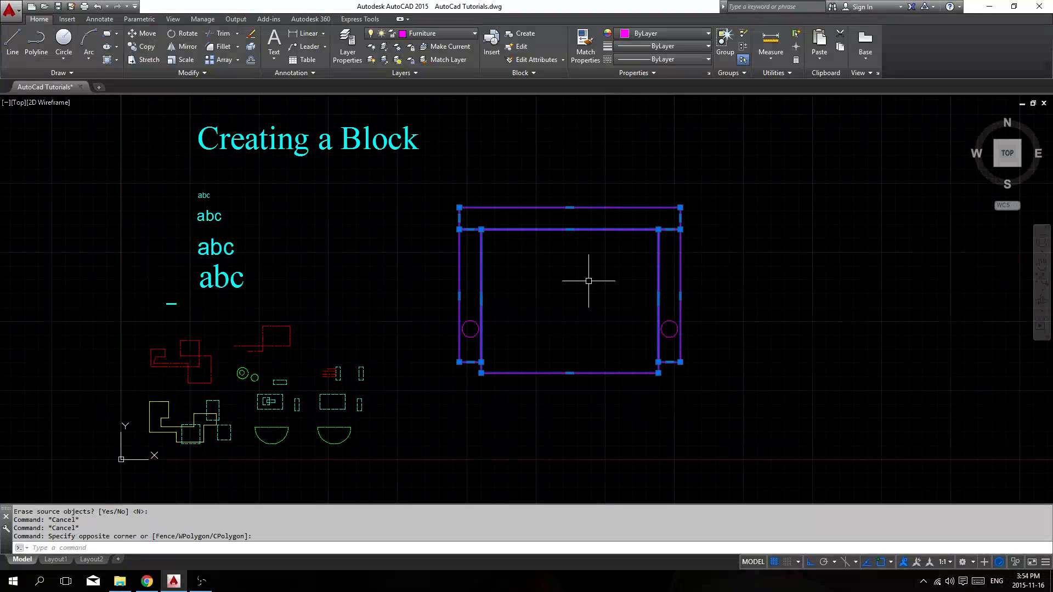
{"action": "key", "text": "Escape"}
{"action": "key", "text": "Escape"}
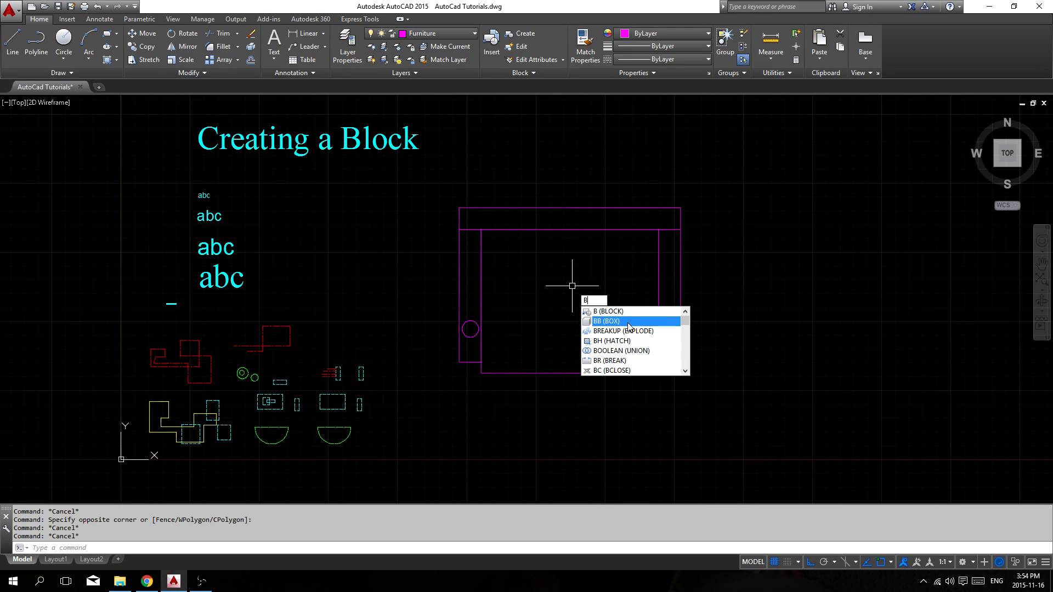
Start a block definition named "1 Person Sofa" with on-screen specification of the base point turned off.
{"action": "type", "text": "LOCK"}
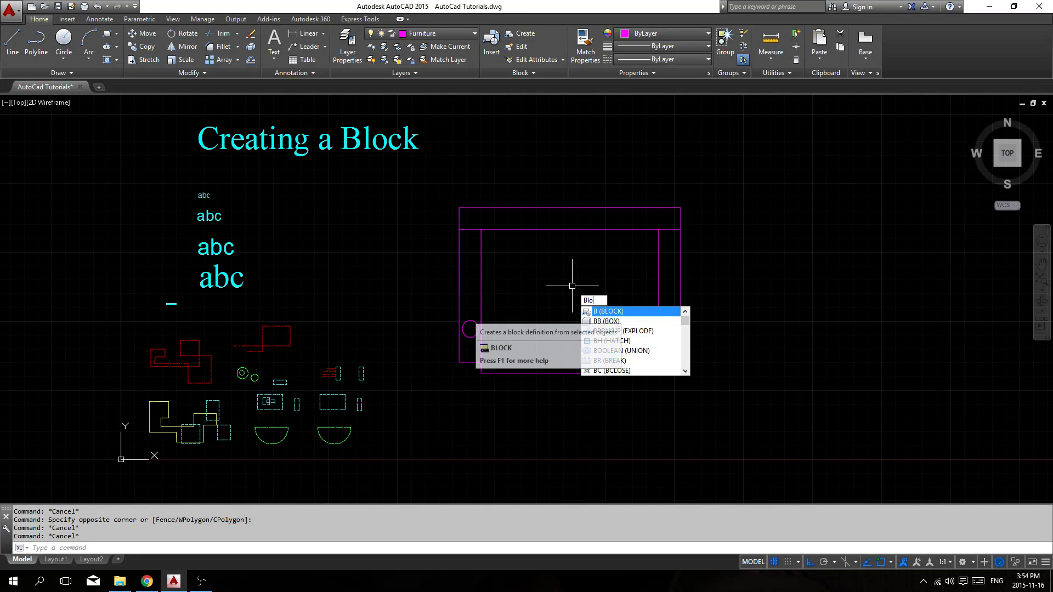
{"action": "left_click", "coordinate": [622, 312]}
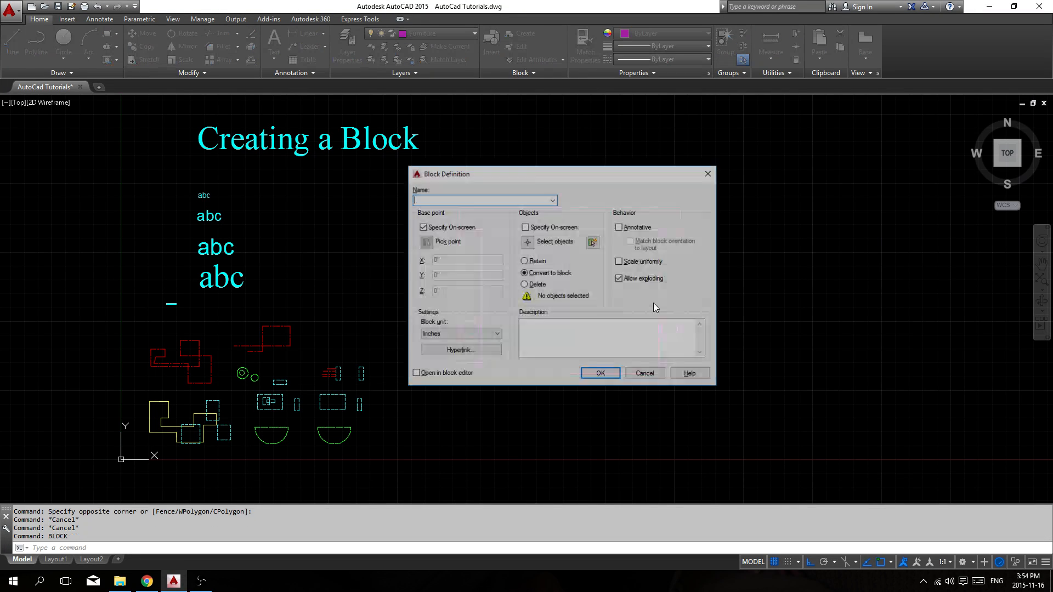
{"action": "left_click", "coordinate": [422, 227]}
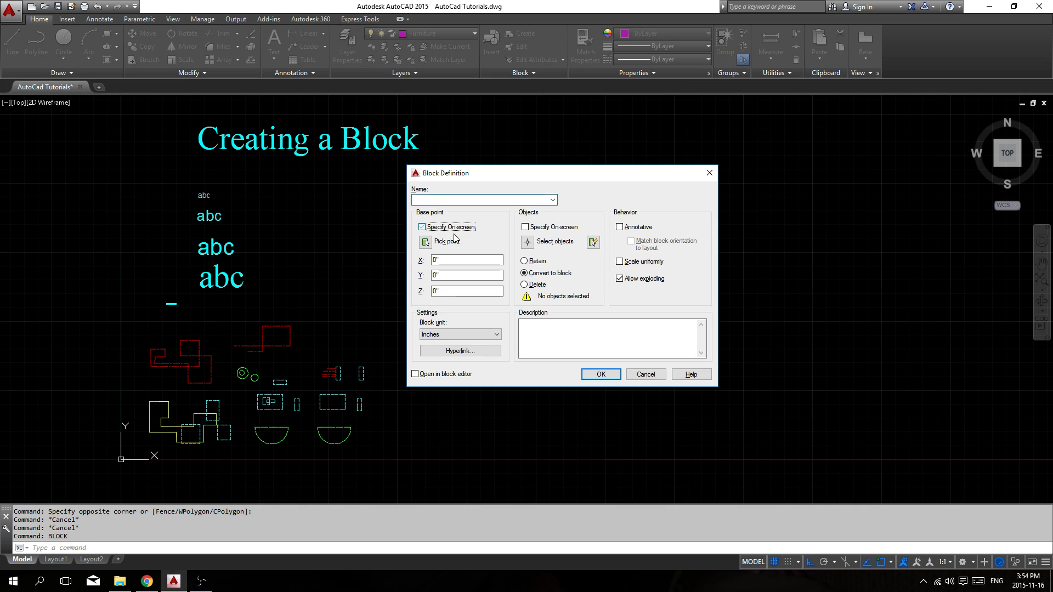
{"action": "left_click", "coordinate": [503, 200]}
{"action": "key", "text": "BackSpace"}
{"action": "key", "text": "BackSpace"}
{"action": "type", "text": "Person Sofa"}
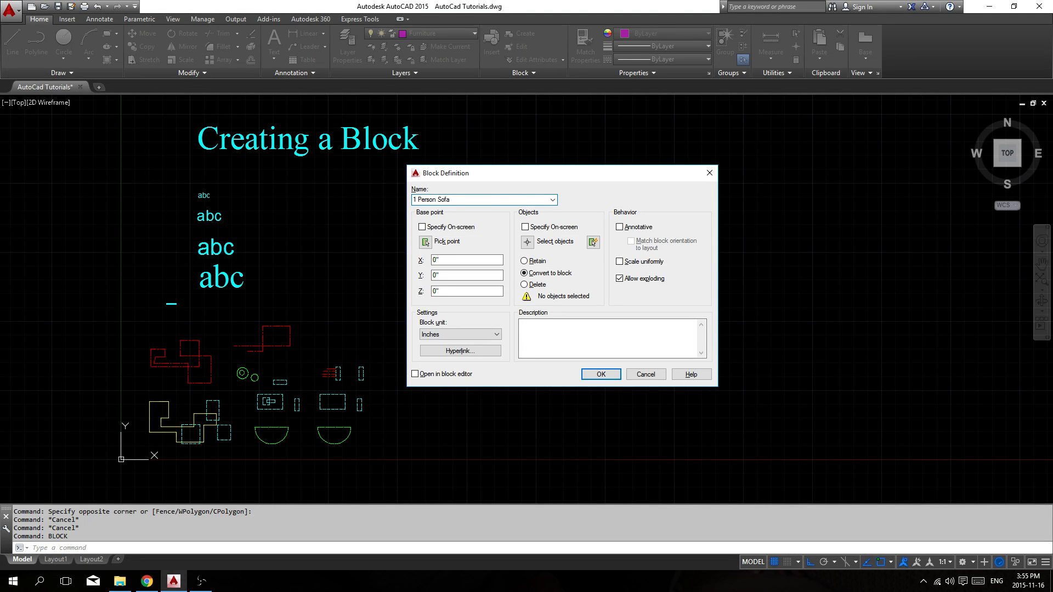
Name the block "Lazy Boy" and set its base point at the midpoint of the backrest's upper edge.
{"action": "left_click_drag", "start_coordinate": [456, 200], "coordinate": [316, 198]}
{"action": "type", "text": "Love Chair"}
{"action": "left_click_drag", "start_coordinate": [446, 200], "coordinate": [389, 196]}
{"action": "type", "text": "Lazy Boy"}
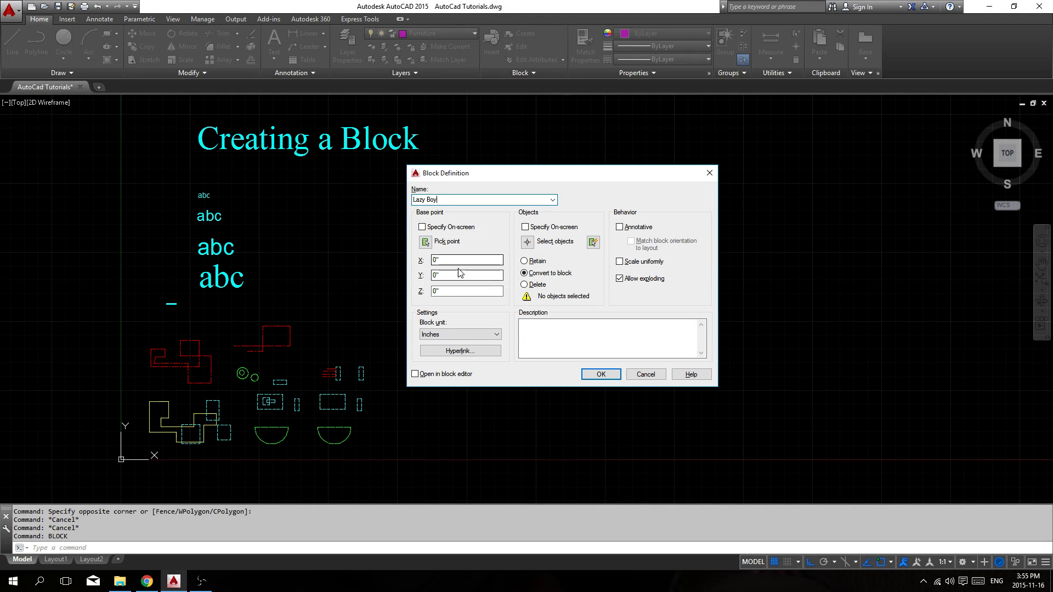
{"action": "left_click", "coordinate": [425, 242]}
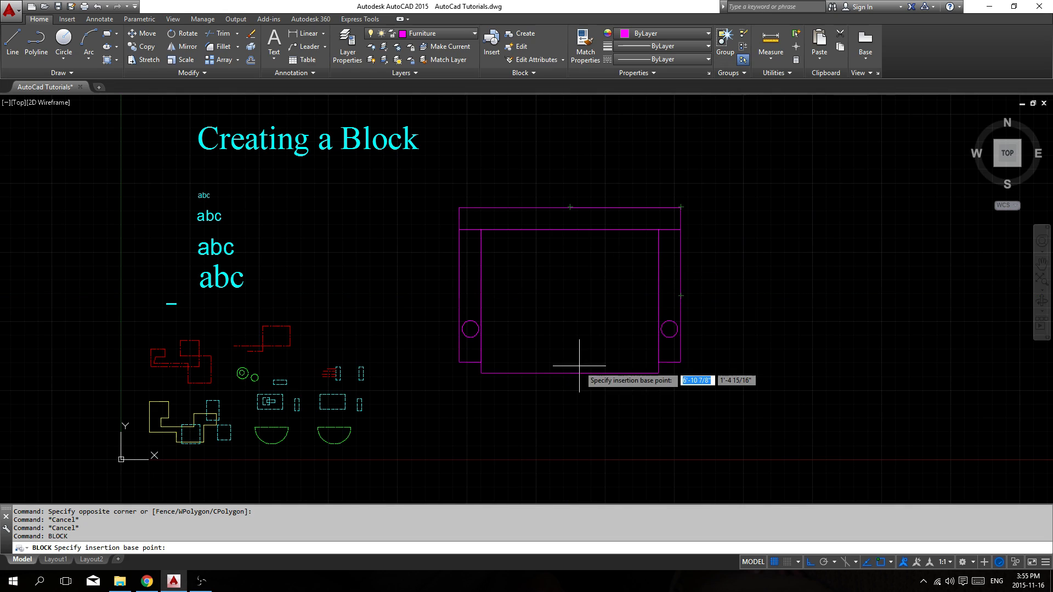
{"action": "left_click", "coordinate": [570, 206]}
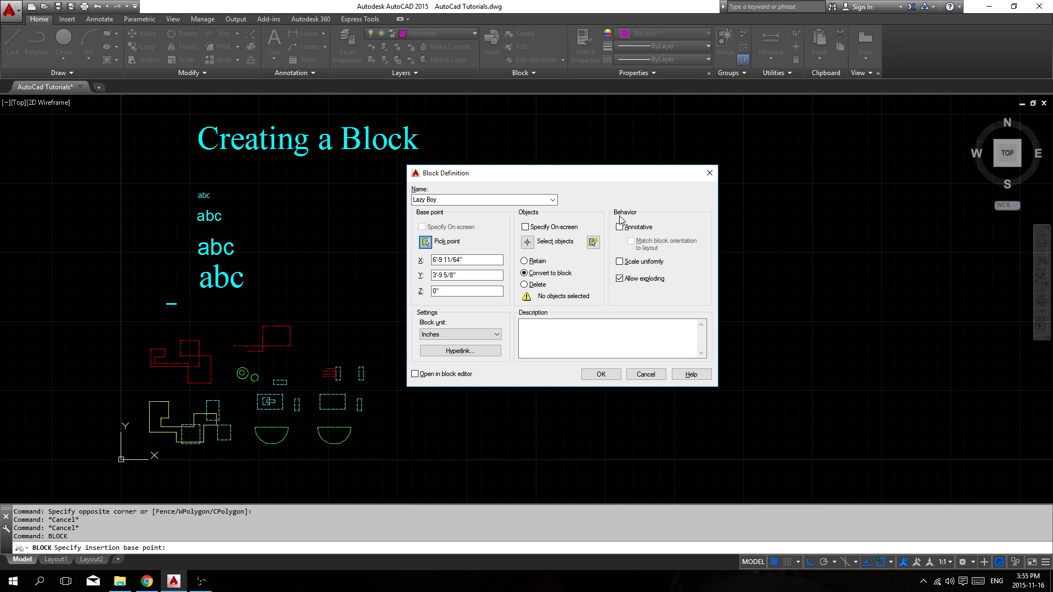
Select all of the armchair's geometry, including both arm circles, as the objects of the block.
{"action": "mouse_move", "coordinate": [606, 176]}
{"action": "left_mouse_down"}
{"action": "mouse_move", "coordinate": [910, 181]}
{"action": "mouse_move", "coordinate": [902, 174]}
{"action": "left_mouse_up"}
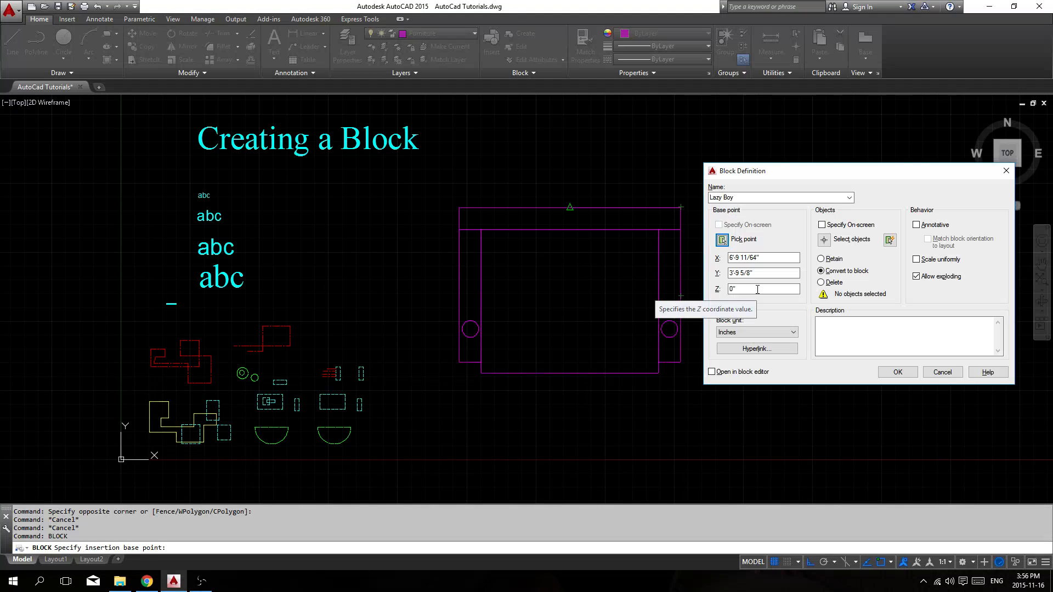
{"action": "left_click_drag", "start_coordinate": [810, 171], "coordinate": [773, 172]}
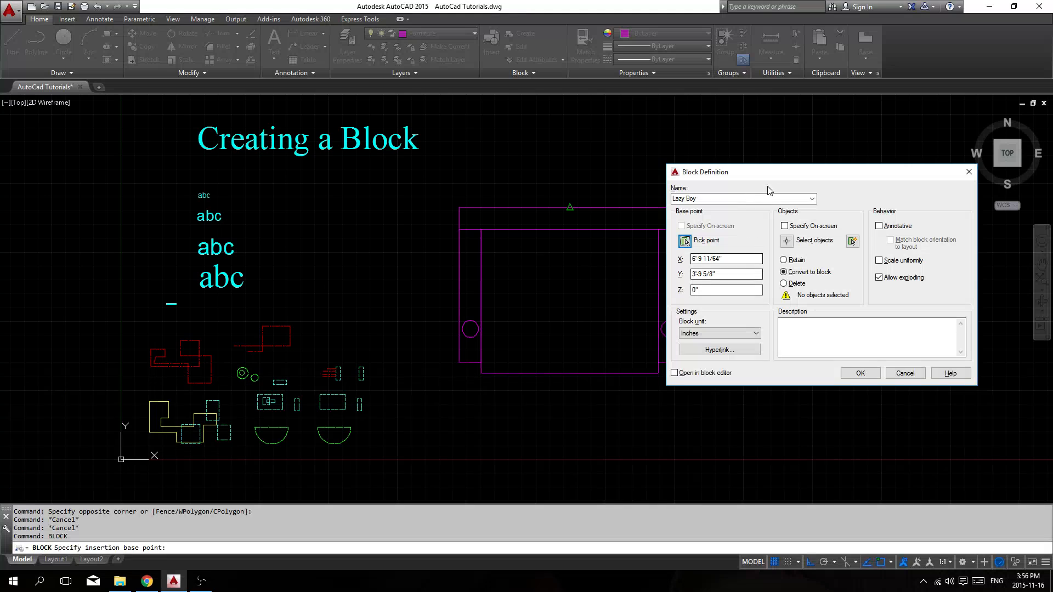
{"action": "left_click_drag", "start_coordinate": [784, 171], "coordinate": [769, 178]}
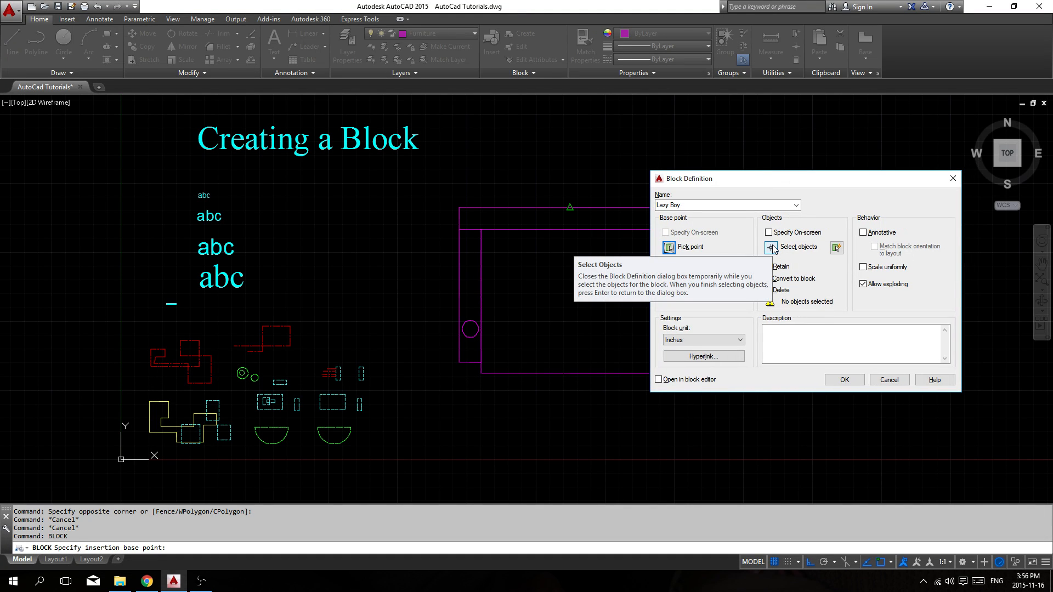
{"action": "left_click_drag", "start_coordinate": [815, 181], "coordinate": [810, 190]}
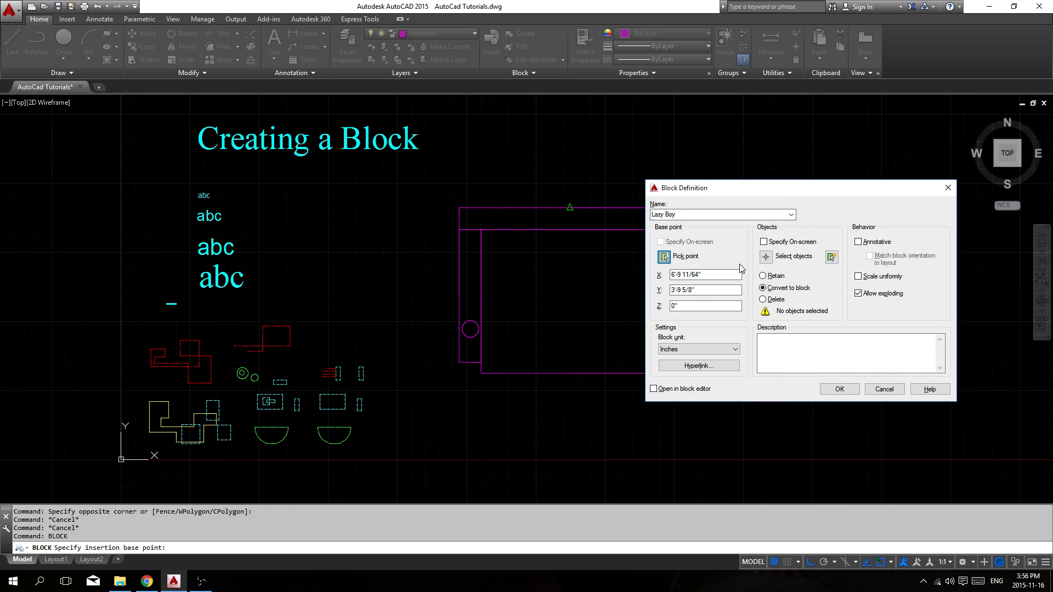
{"action": "left_click", "coordinate": [766, 258]}
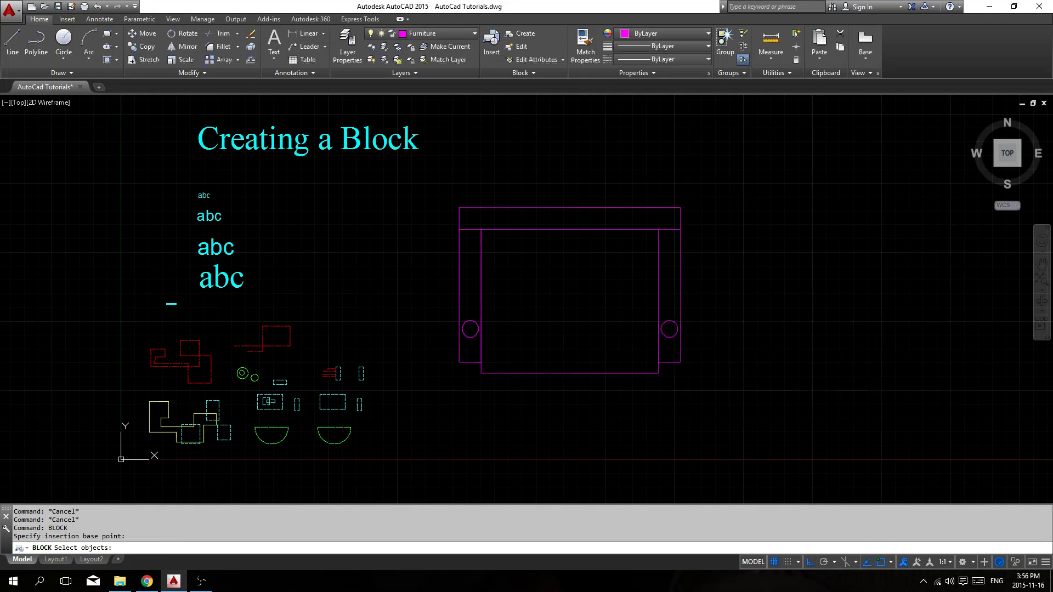
{"action": "left_click", "coordinate": [718, 396]}
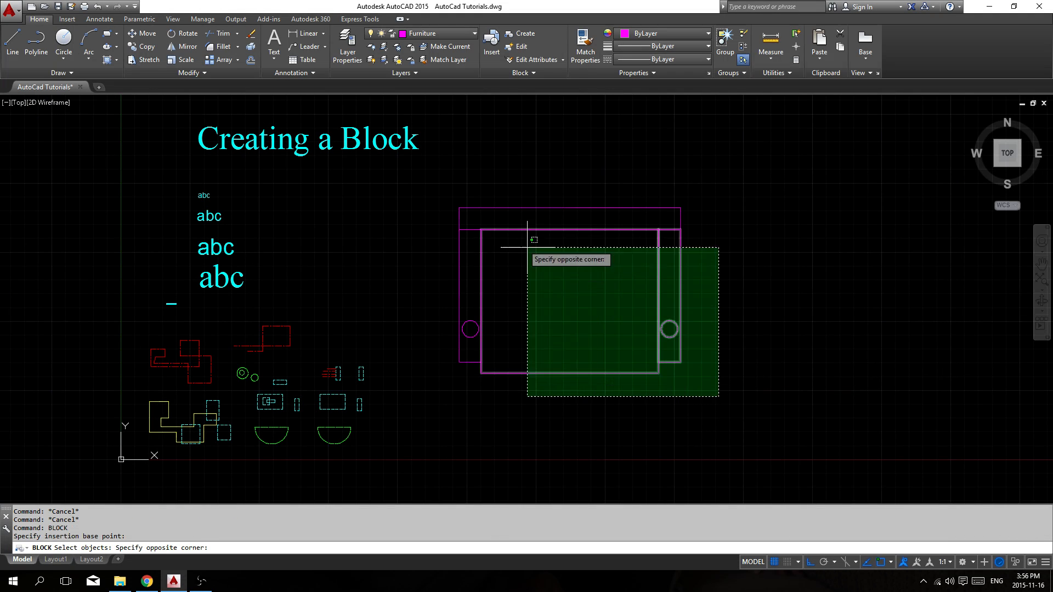
{"action": "left_click", "coordinate": [428, 192]}
{"action": "left_click", "coordinate": [695, 388]}
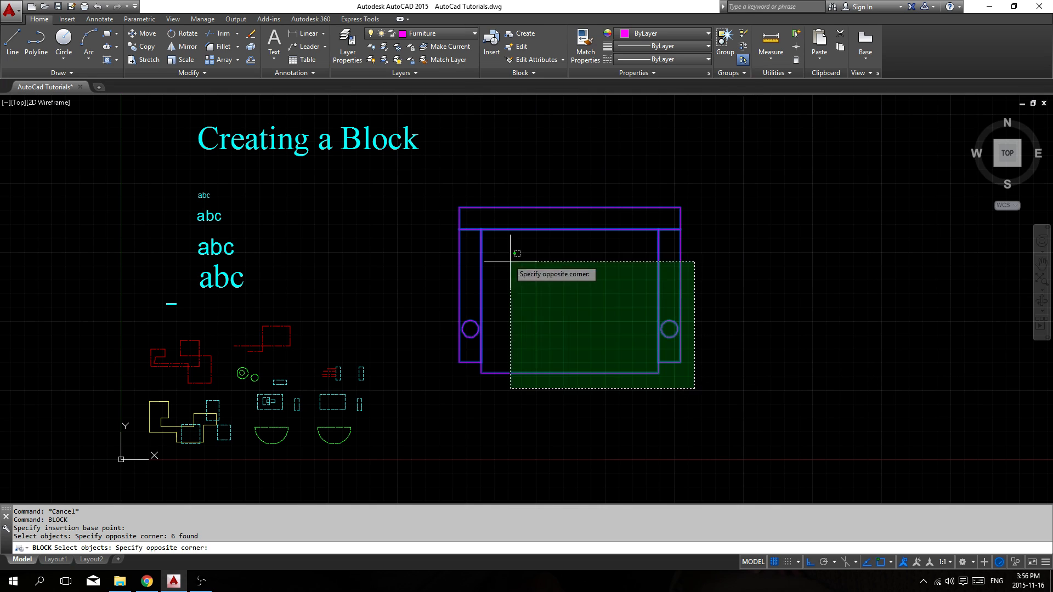
{"action": "left_click", "coordinate": [423, 178]}
{"action": "key", "text": "Return"}
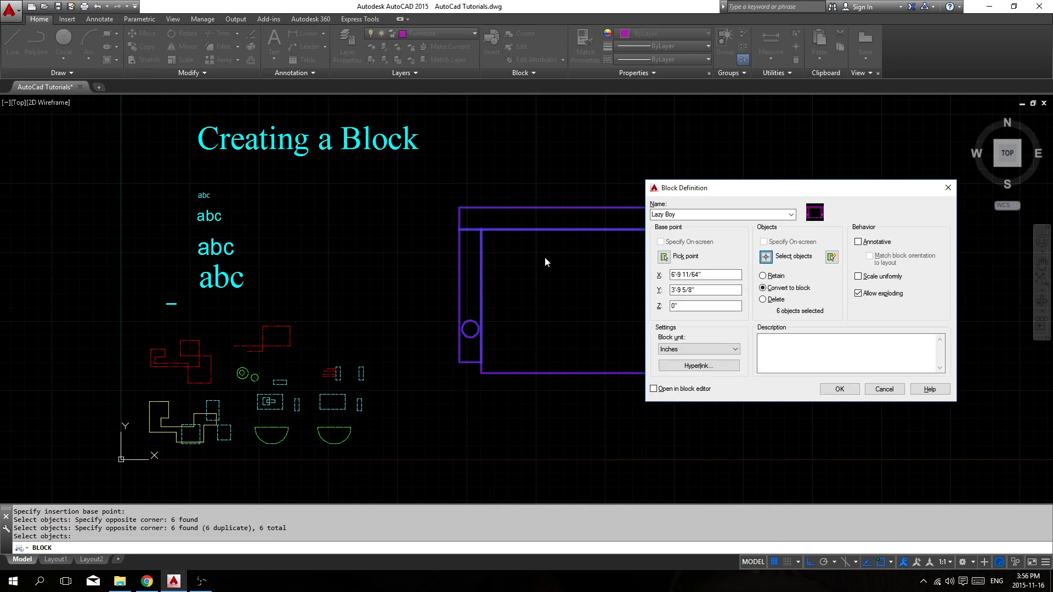
Add the description "Lazy chair .. 40" W x 30" Deep x 36"H" and create the block, converting the selected objects.
{"action": "left_click_drag", "start_coordinate": [840, 195], "coordinate": [807, 192]}
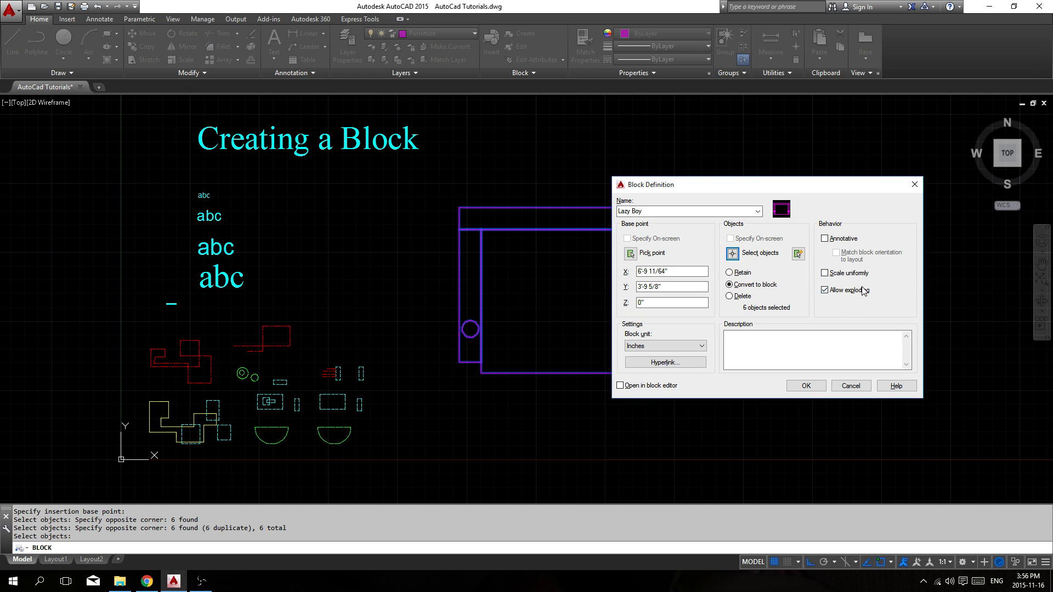
{"action": "left_click", "coordinate": [798, 356]}
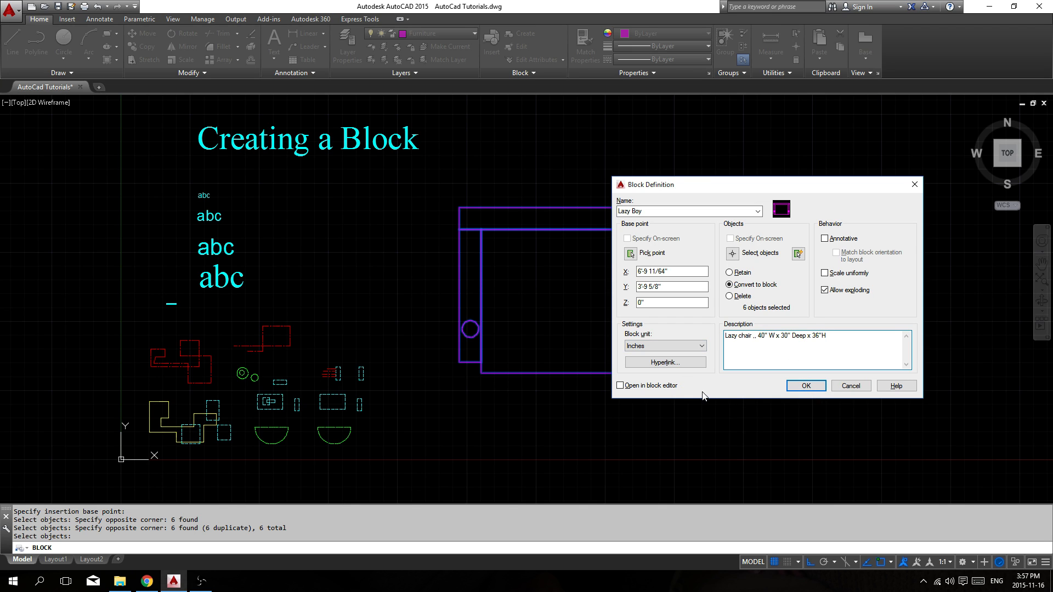
{"action": "left_click", "coordinate": [806, 386]}
Move the armchair block horizontally back and forth by its base point grip, leaving it to the right of its original place.
{"action": "left_click", "coordinate": [656, 217]}
{"action": "left_click", "coordinate": [623, 244]}
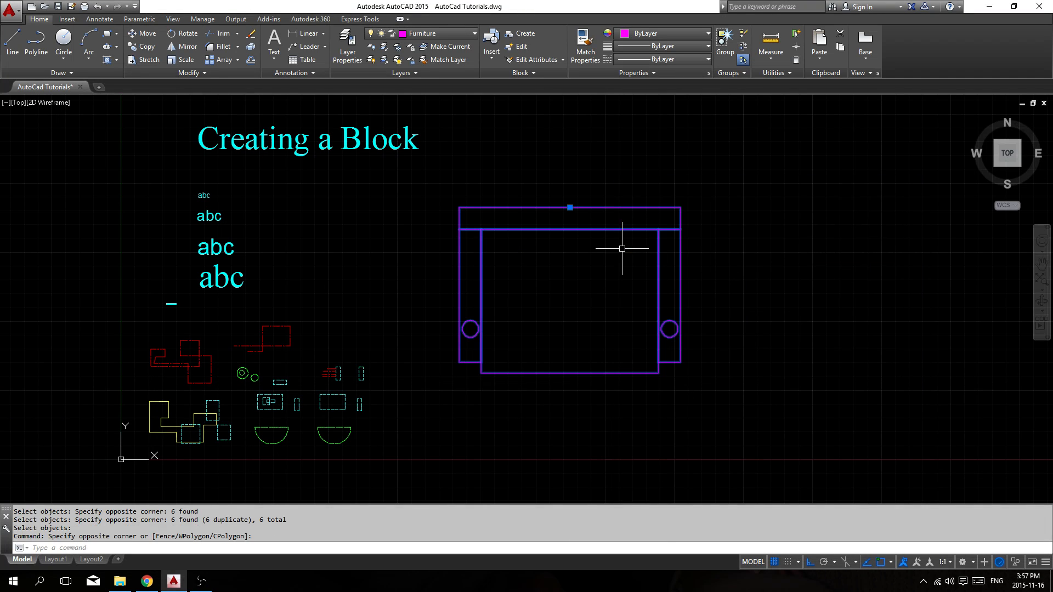
{"action": "left_click", "coordinate": [570, 207]}
{"action": "left_click", "coordinate": [718, 192]}
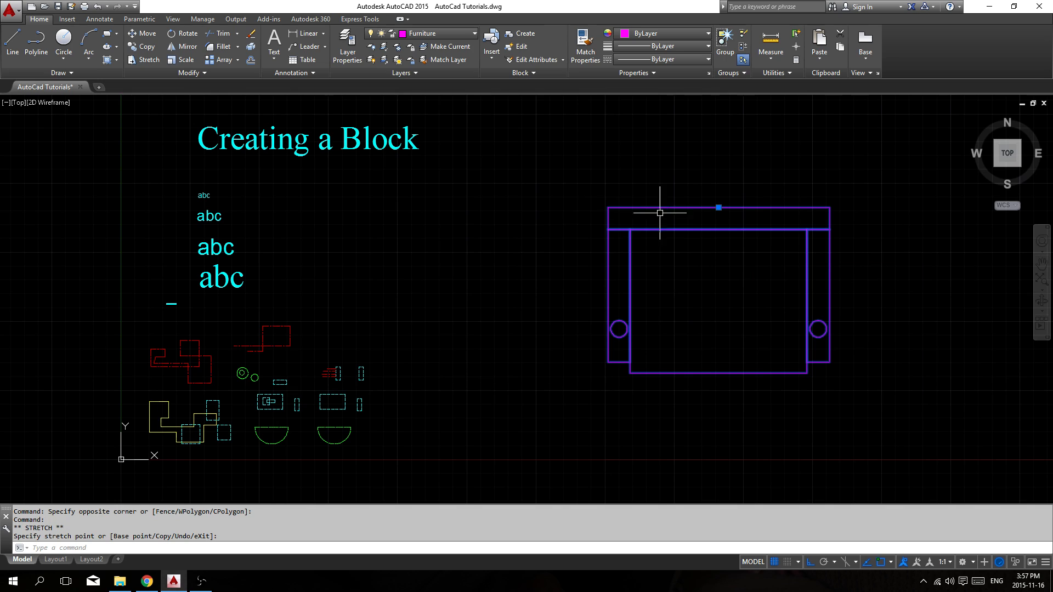
{"action": "left_click", "coordinate": [719, 207]}
{"action": "left_click", "coordinate": [535, 239]}
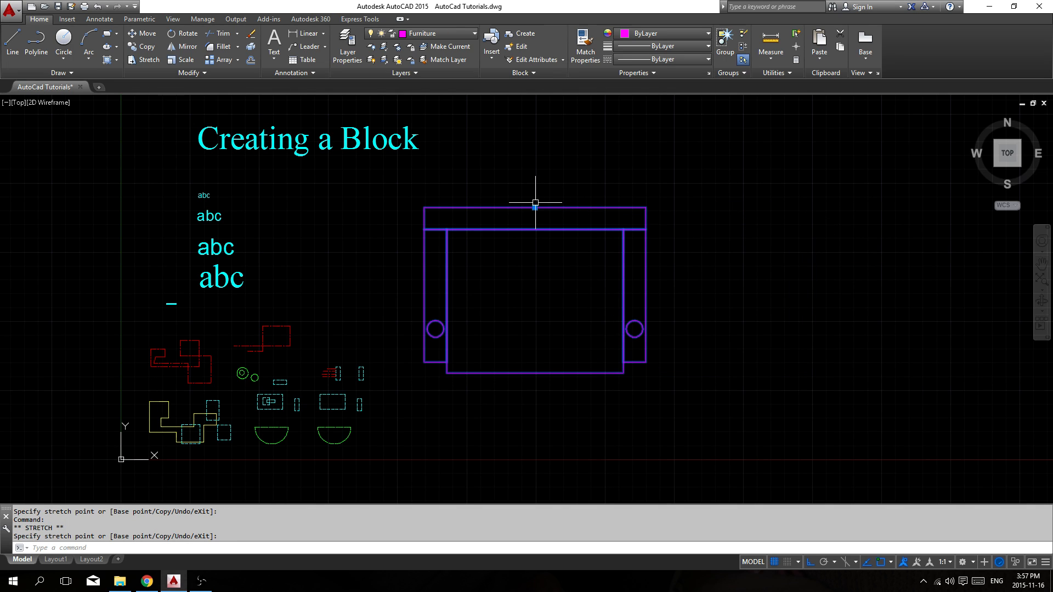
{"action": "left_click", "coordinate": [534, 207]}
{"action": "left_click", "coordinate": [682, 207]}
{"action": "middle_click_drag", "start_coordinate": [645, 208], "coordinate": [533, 264]}
{"action": "key", "text": "Escape"}
{"action": "scroll", "coordinate": [647, 336], "scroll_direction": "down", "scroll_amount": 1}
{"action": "middle_click_drag", "start_coordinate": [534, 344], "coordinate": [523, 272]}
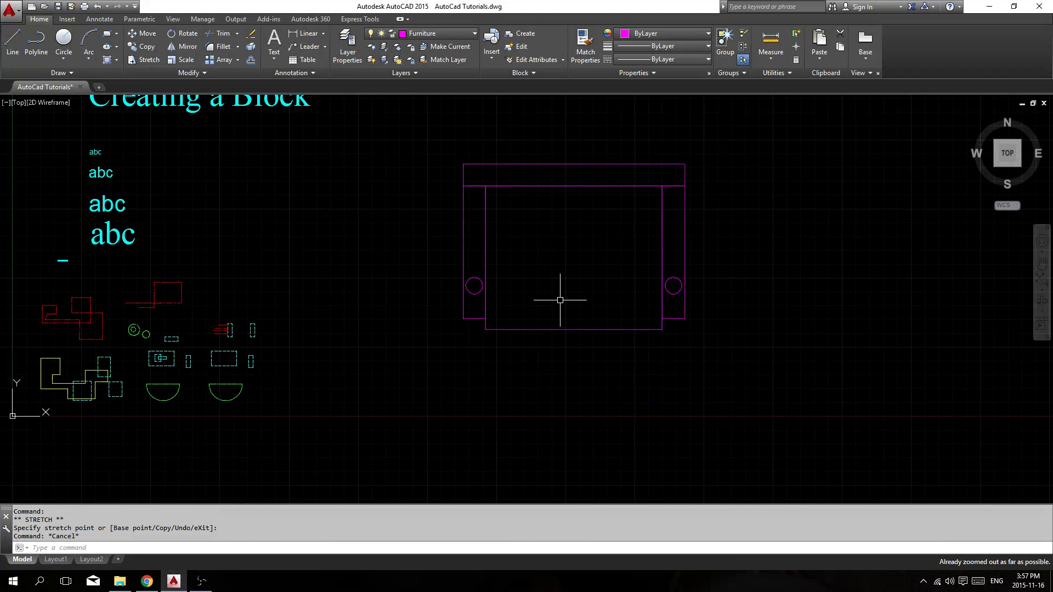
{"action": "left_click", "coordinate": [581, 302]}
{"action": "key", "text": "Escape"}
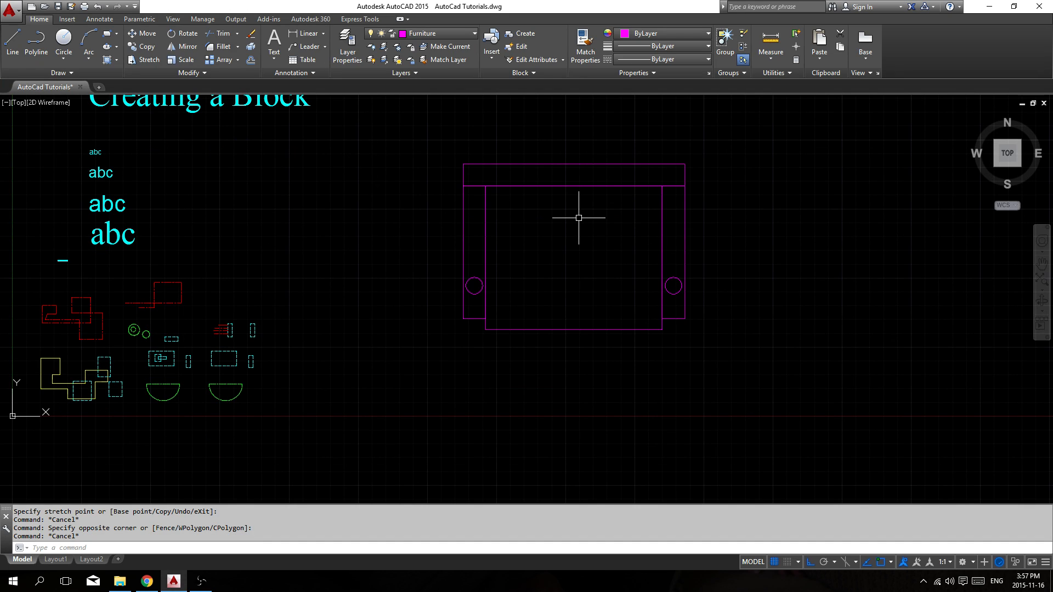
Insert a second "Lazy Boy" block at scale 1 and rotation 0 to the right of the existing armchair.
{"action": "type", "text": "INSE"}
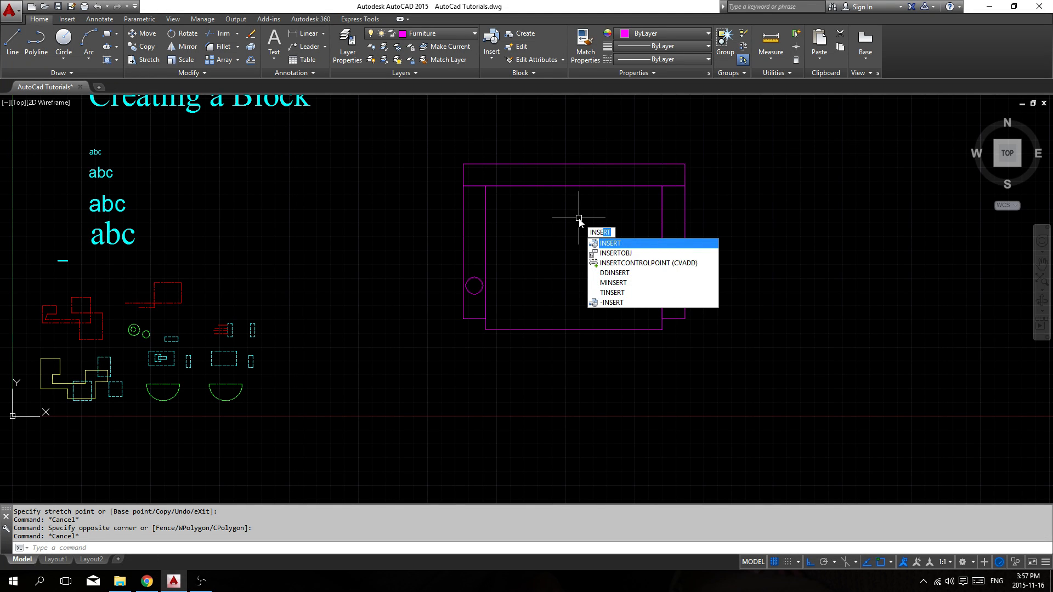
{"action": "key", "text": "Return"}
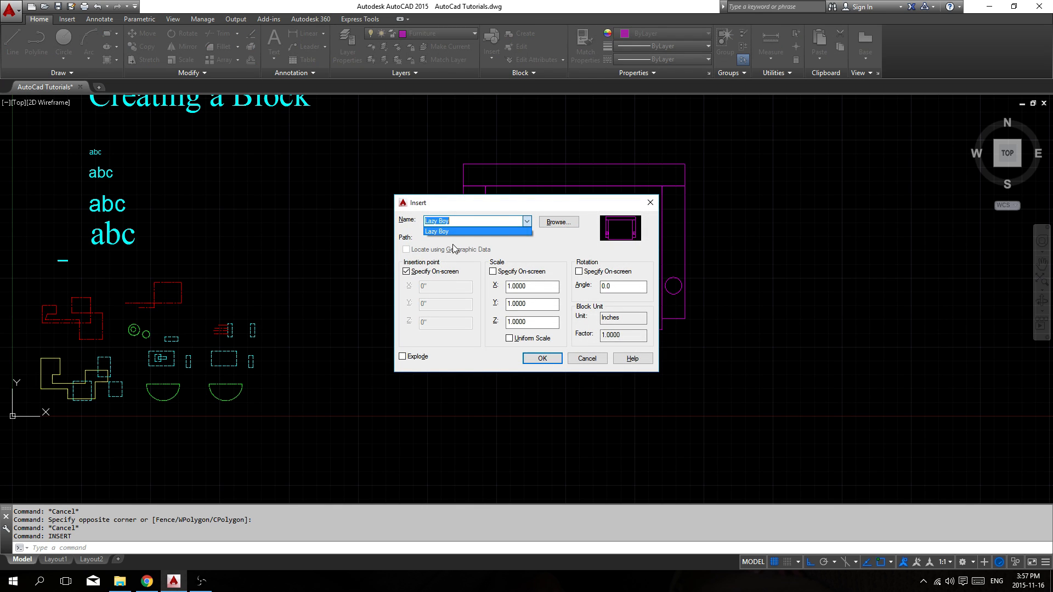
{"action": "left_click", "coordinate": [451, 233]}
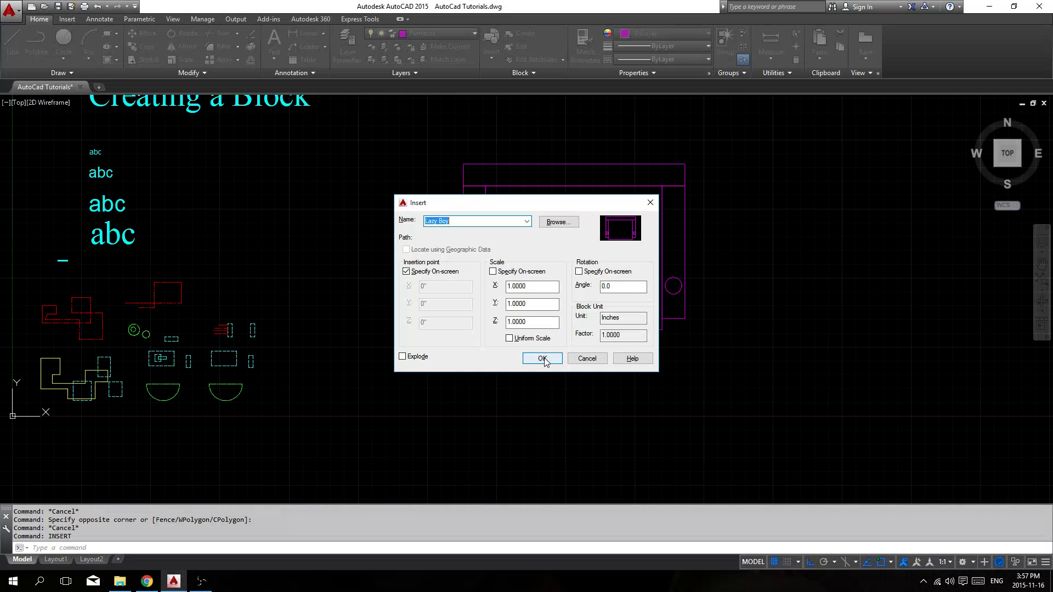
{"action": "left_click", "coordinate": [542, 358]}
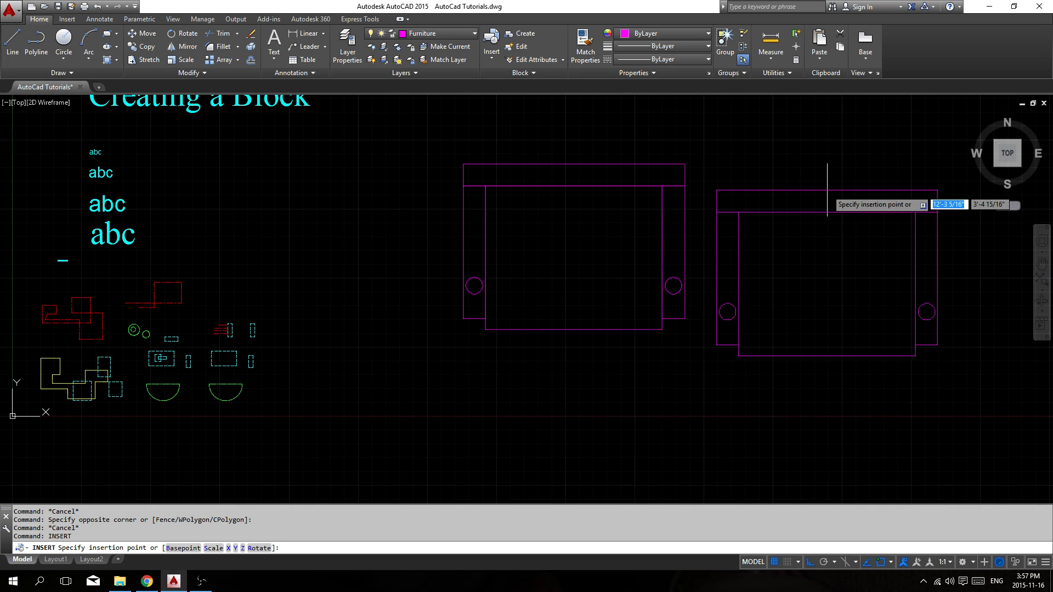
{"action": "left_click", "coordinate": [729, 294]}
{"action": "left_click", "coordinate": [834, 183]}
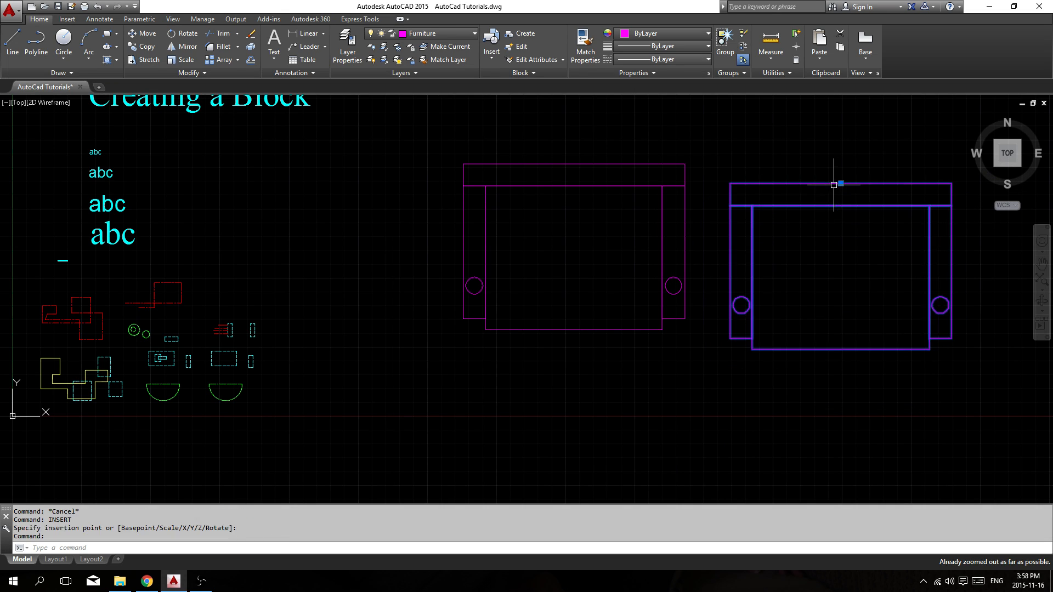
{"action": "left_click", "coordinate": [790, 262]}
{"action": "key", "text": "Escape"}
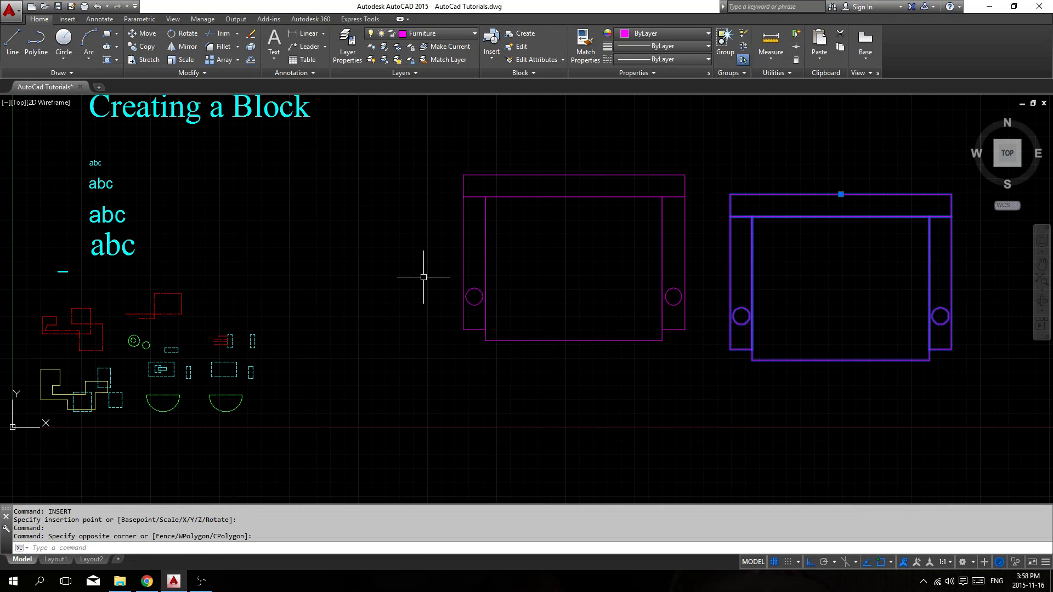
Open the original armchair block in the Block Editor.
{"action": "scroll", "coordinate": [410, 256], "scroll_direction": "up", "scroll_amount": 2}
{"action": "scroll", "coordinate": [439, 274], "scroll_direction": "down", "scroll_amount": 5}
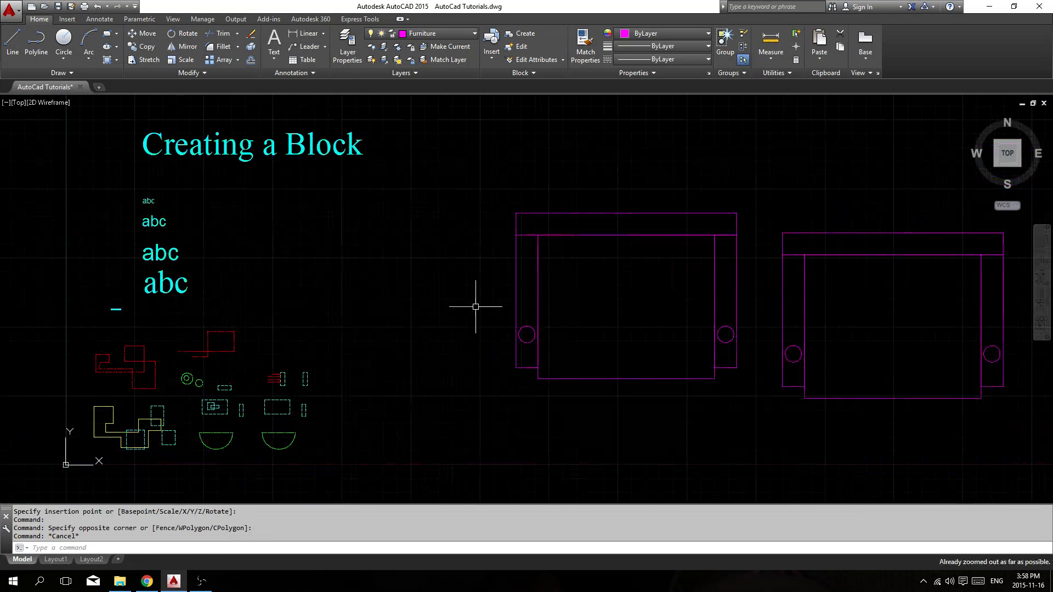
{"action": "middle_click_drag", "start_coordinate": [498, 294], "coordinate": [446, 294]}
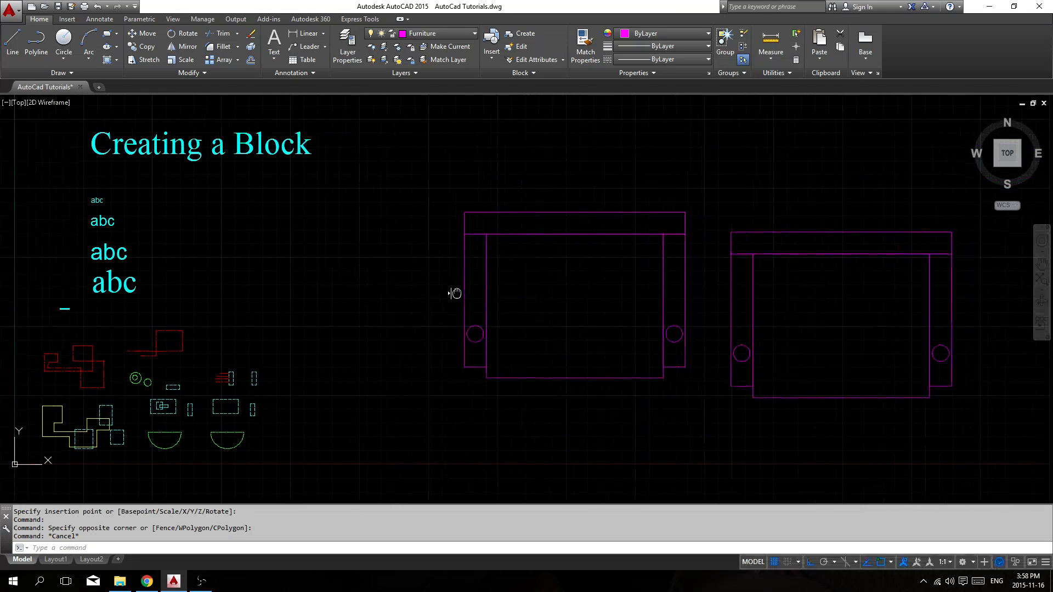
{"action": "left_click", "coordinate": [475, 333]}
{"action": "left_click", "coordinate": [477, 346]}
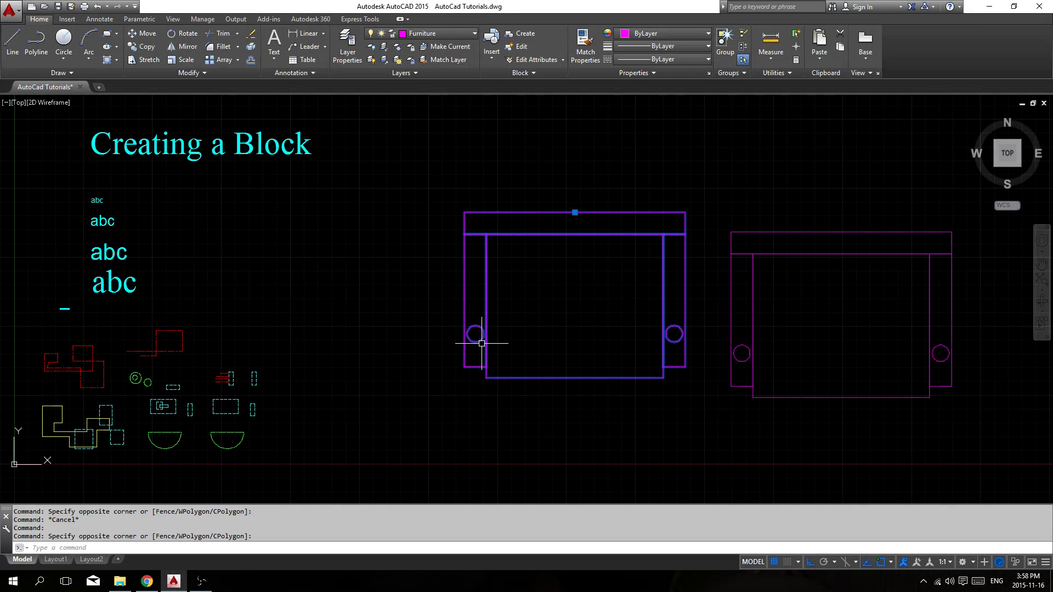
{"action": "key", "text": "Escape"}
{"action": "left_click", "coordinate": [499, 308]}
{"action": "left_click", "coordinate": [479, 308]}
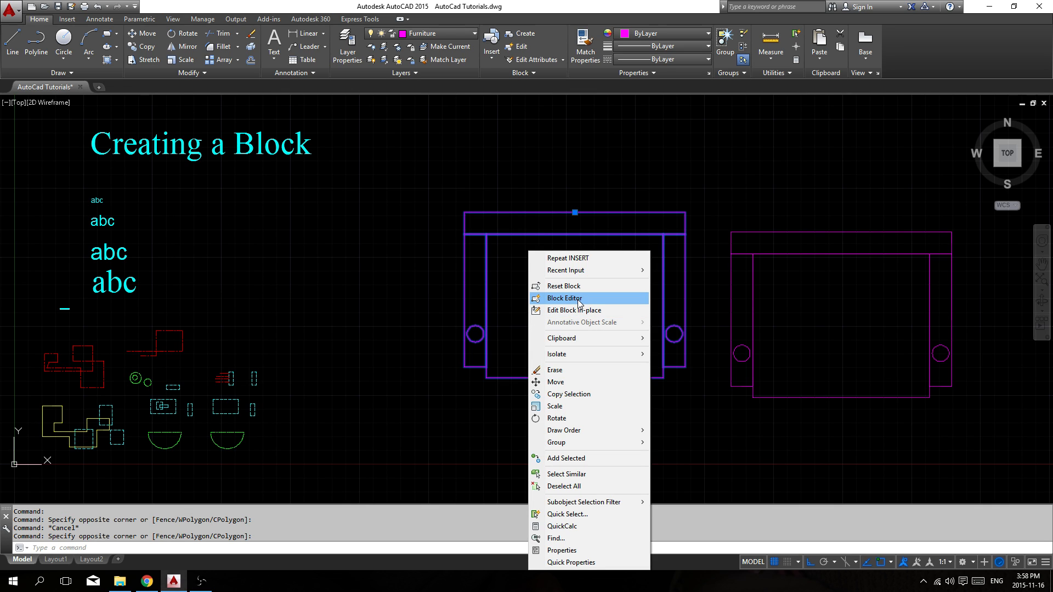
{"action": "left_click", "coordinate": [558, 300]}
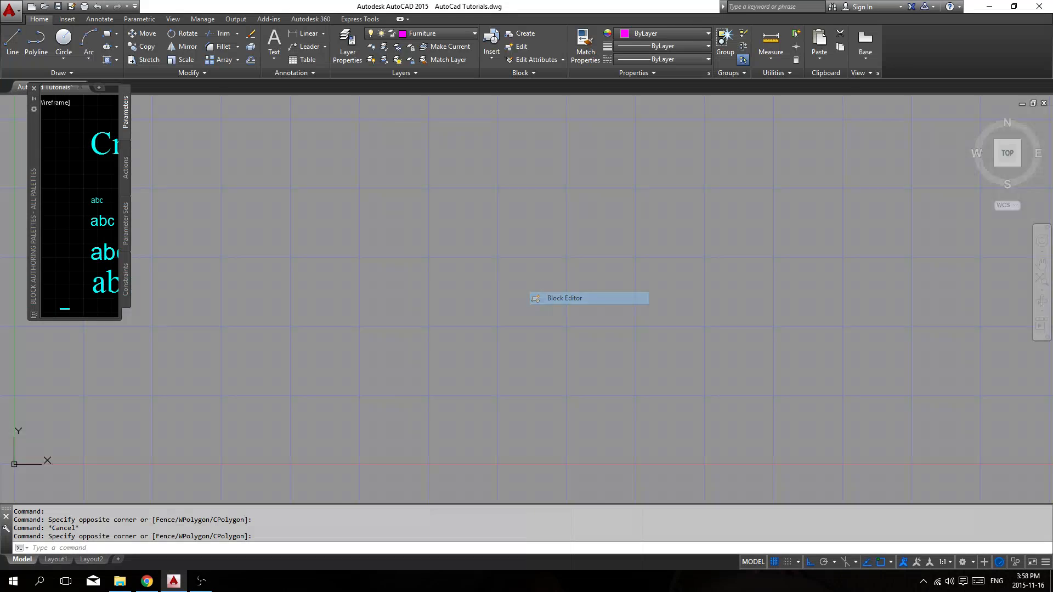
{"action": "middle_click_drag", "start_coordinate": [548, 308], "coordinate": [540, 292]}
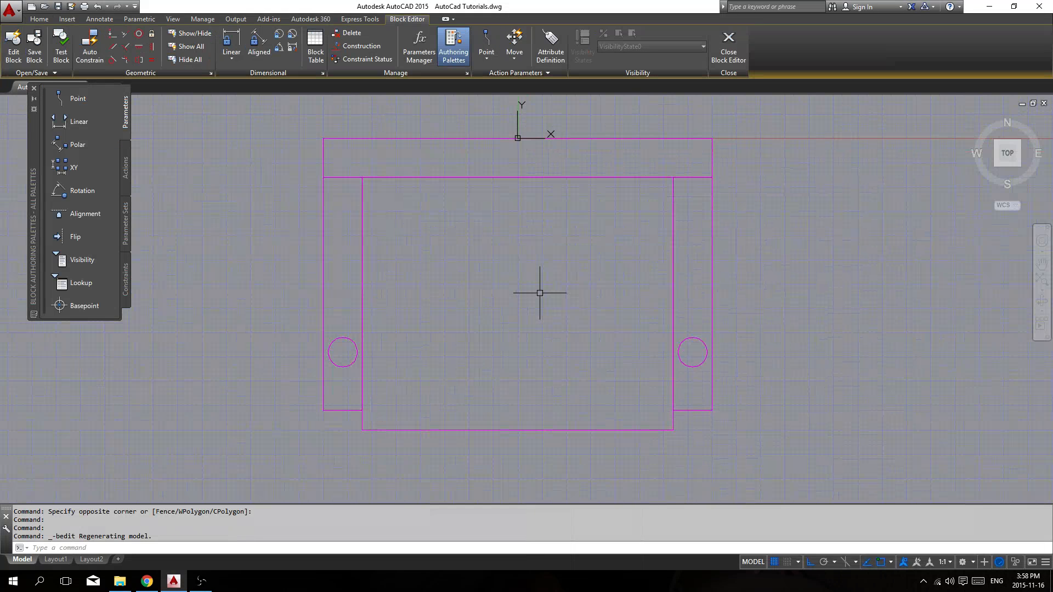
{"action": "key", "text": "F7"}
{"action": "key", "text": "F7"}
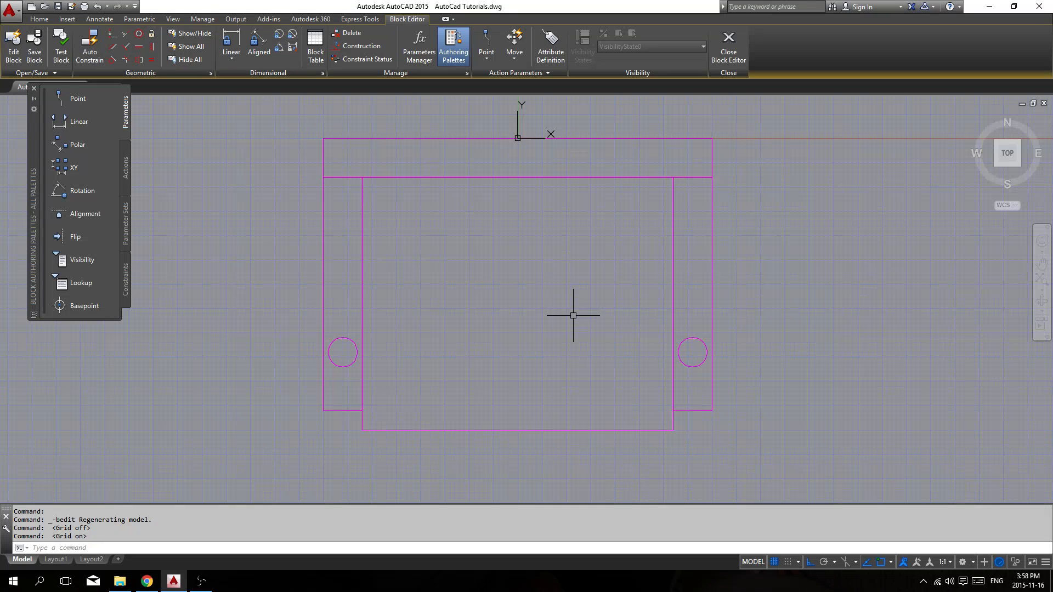
{"action": "key", "text": "F8"}
{"action": "key", "text": "F7"}
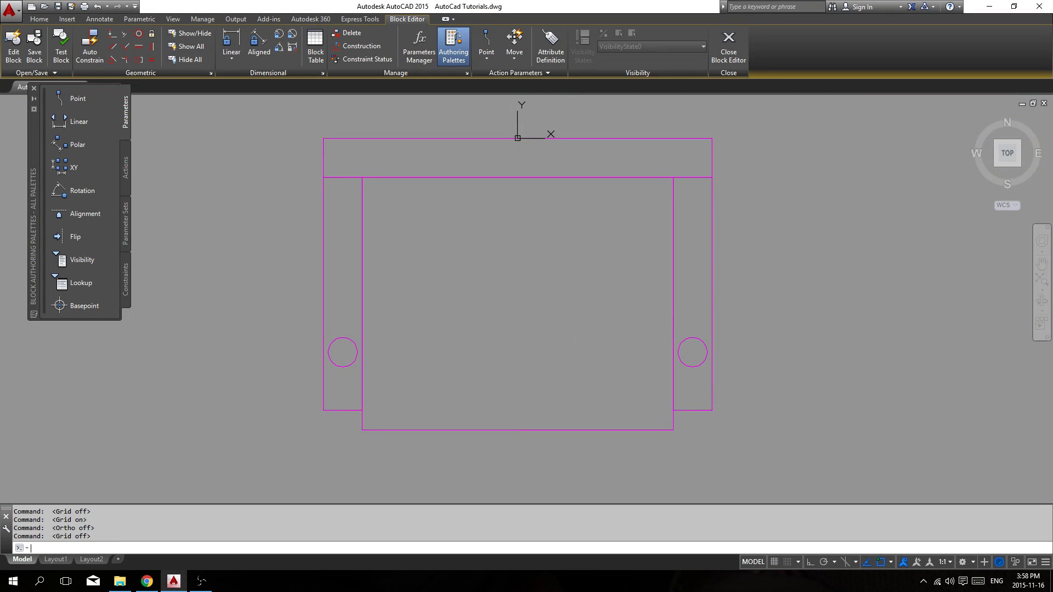
{"action": "key", "text": "F8"}
{"action": "key", "text": "F7"}
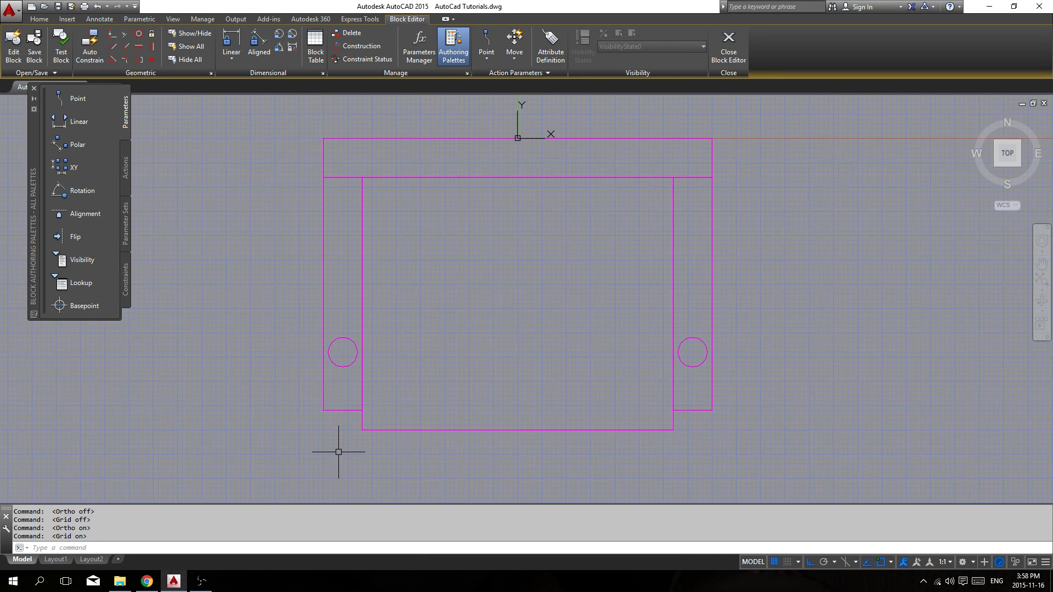
Erase the circle in the armchair's left arm within the block definition.
{"action": "scroll", "coordinate": [326, 378], "scroll_direction": "up", "scroll_amount": 1}
{"action": "left_click", "coordinate": [344, 370]}
{"action": "left_click", "coordinate": [329, 337]}
{"action": "scroll", "coordinate": [401, 381], "scroll_direction": "down", "scroll_amount": 2}
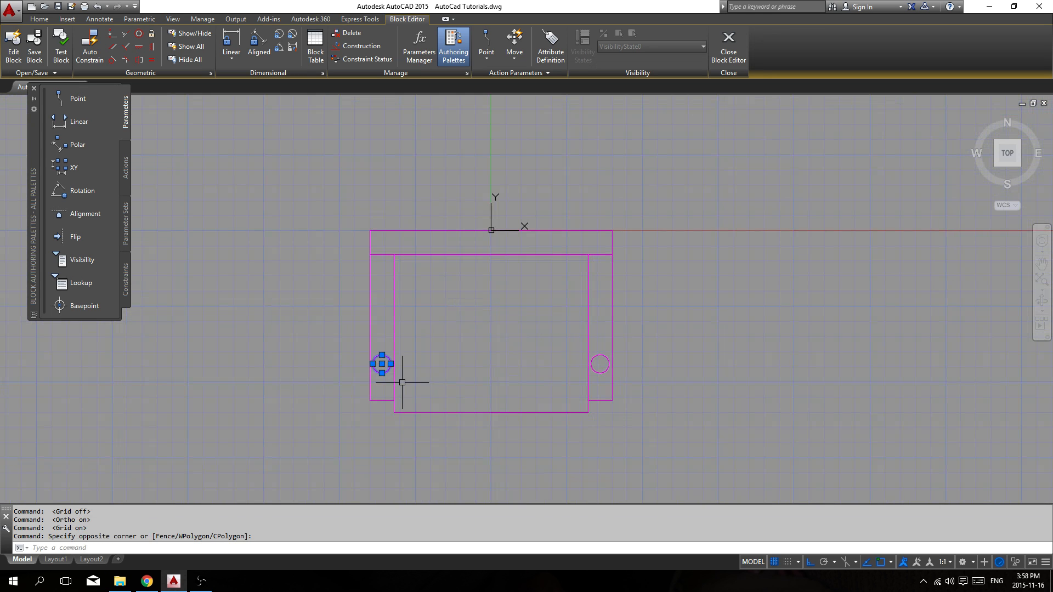
{"action": "key", "text": "Delete"}
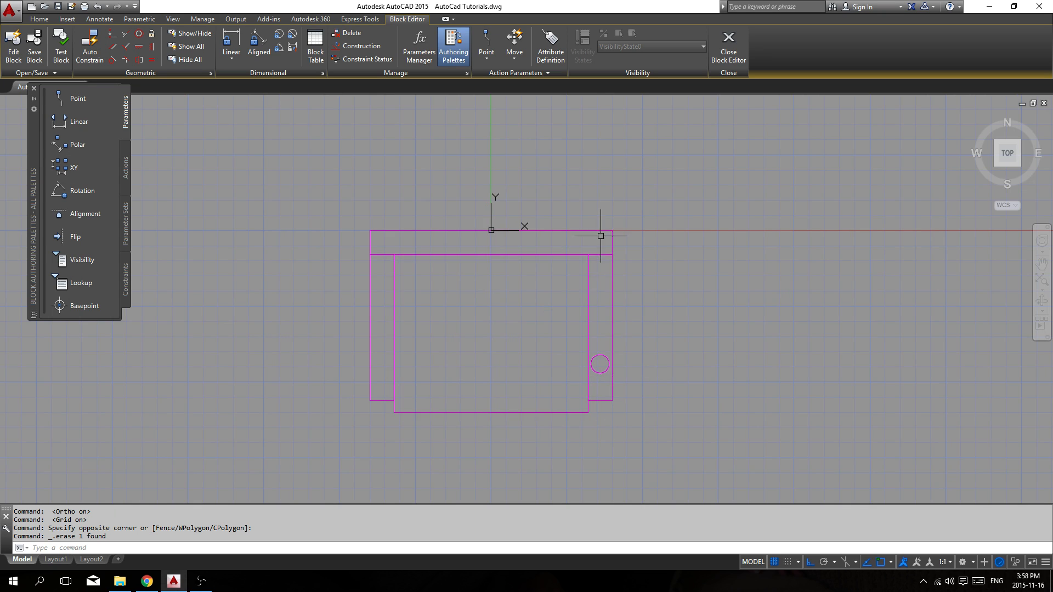
Close the Block Editor and save the changes to the "Lazy Boy" block definition.
{"action": "left_click", "coordinate": [733, 47]}
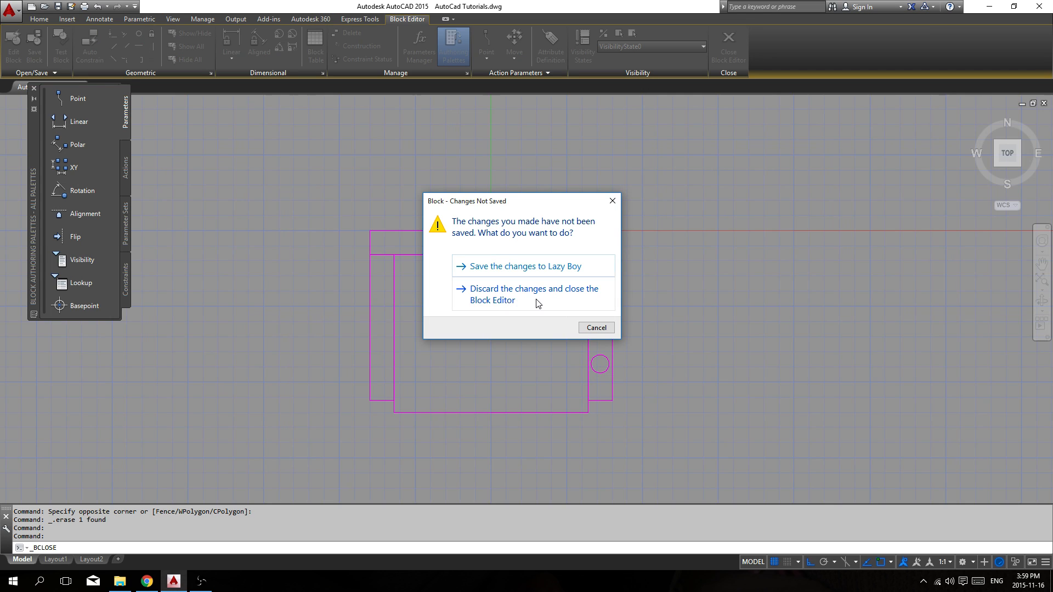
{"action": "left_click", "coordinate": [530, 268]}
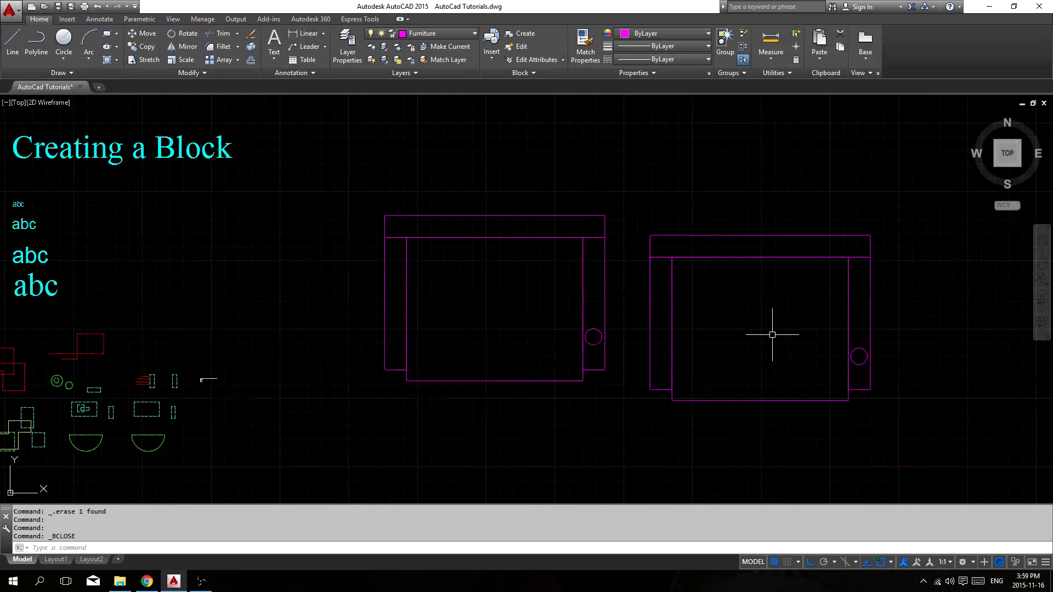
Insert a third "Lazy Boy" block at scale 1 and rotation 0 above the two existing armchairs.
{"action": "scroll", "coordinate": [631, 329], "scroll_direction": "down", "scroll_amount": 4}
{"action": "type", "text": "i"}
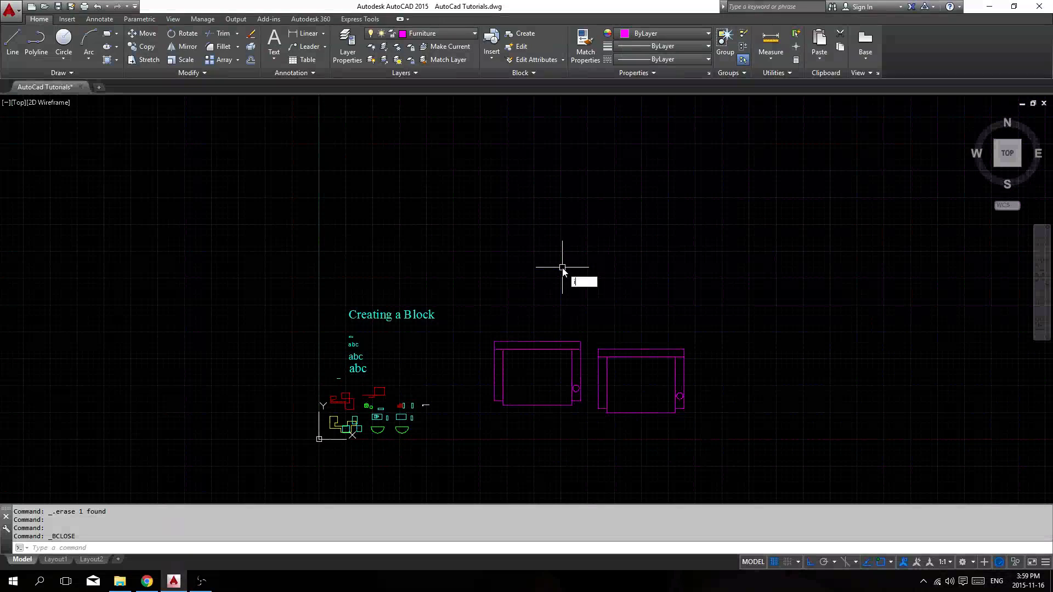
{"action": "key", "text": "Return"}
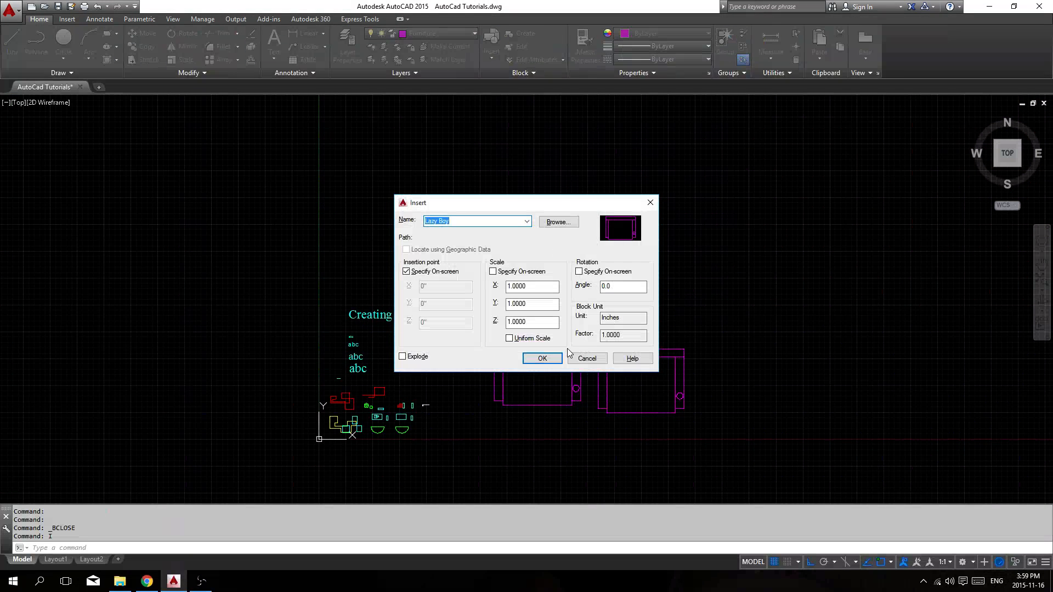
{"action": "left_click", "coordinate": [541, 358]}
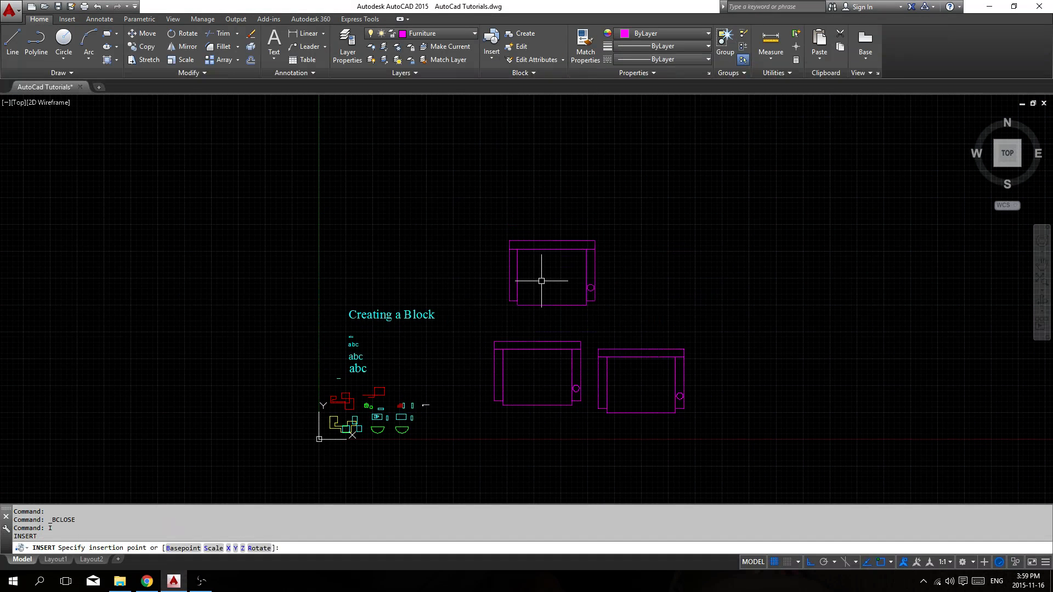
{"action": "scroll", "coordinate": [541, 281], "scroll_direction": "up", "scroll_amount": 4}
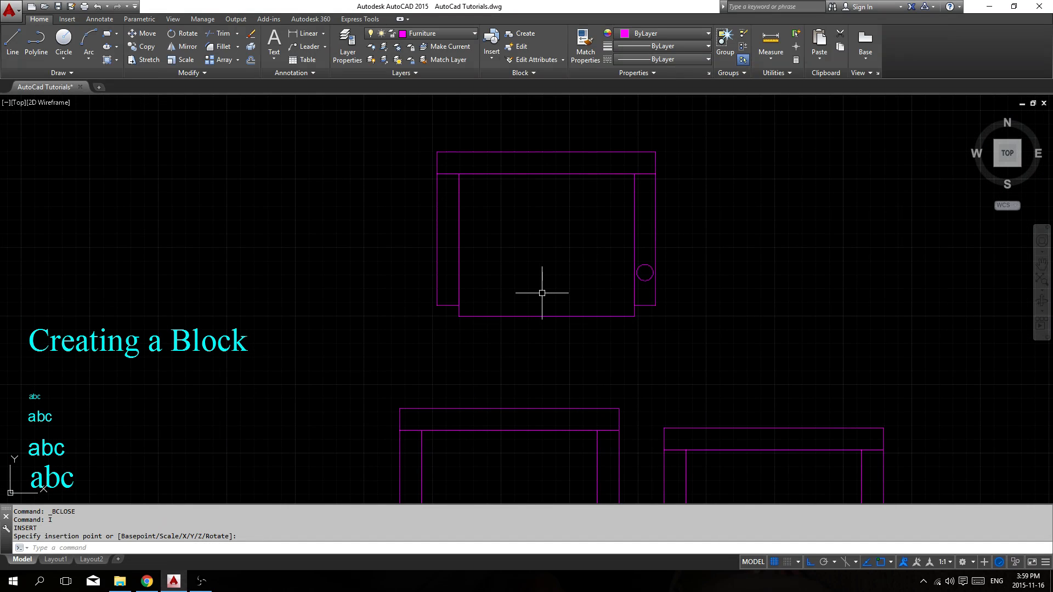
{"action": "scroll", "coordinate": [542, 293], "scroll_direction": "down", "scroll_amount": 3}
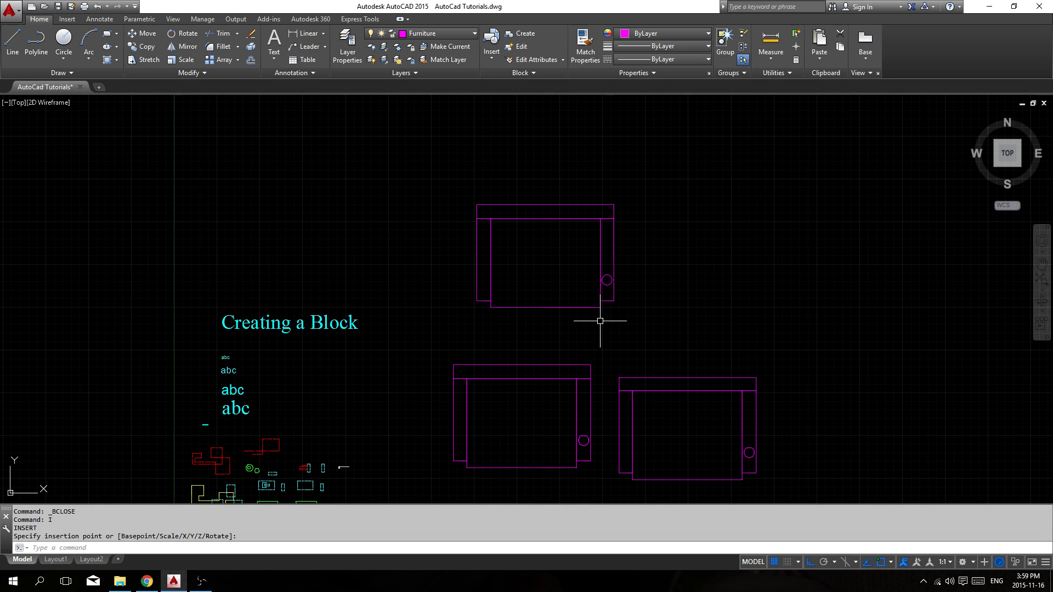
{"action": "middle_click_drag", "start_coordinate": [569, 308], "coordinate": [525, 333]}
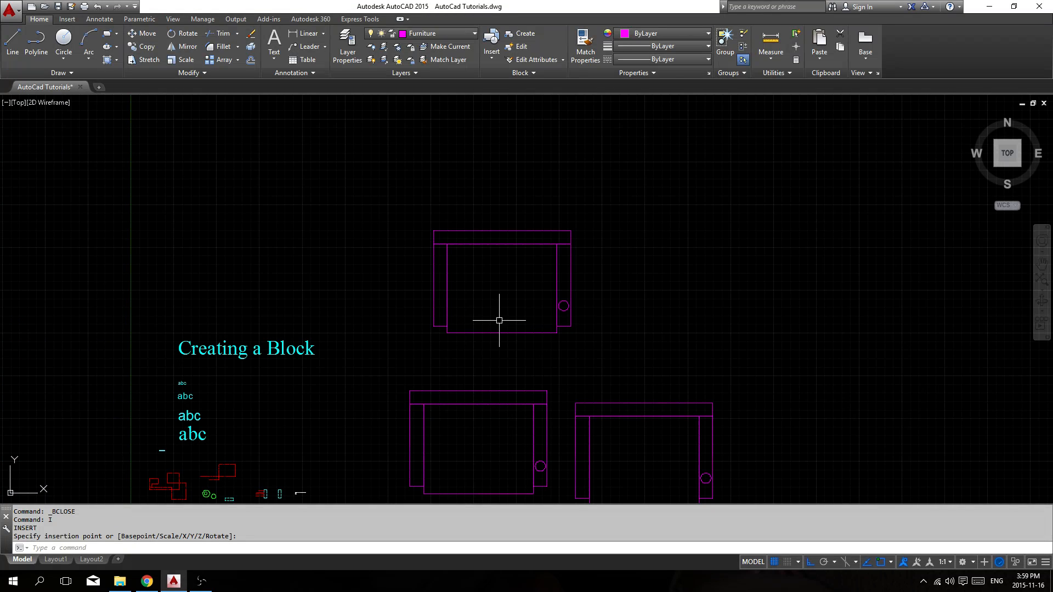
{"action": "left_click", "coordinate": [530, 230]}
{"action": "left_click", "coordinate": [517, 249]}
{"action": "left_click", "coordinate": [516, 273]}
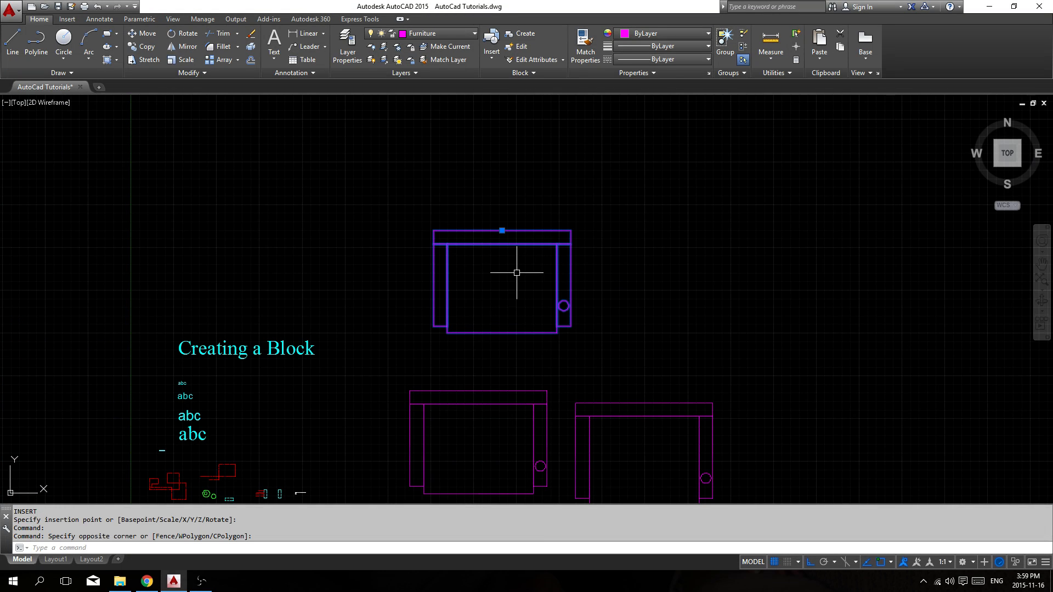
{"action": "key", "text": "Escape"}
{"action": "left_click", "coordinate": [518, 268]}
{"action": "key", "text": "Escape"}
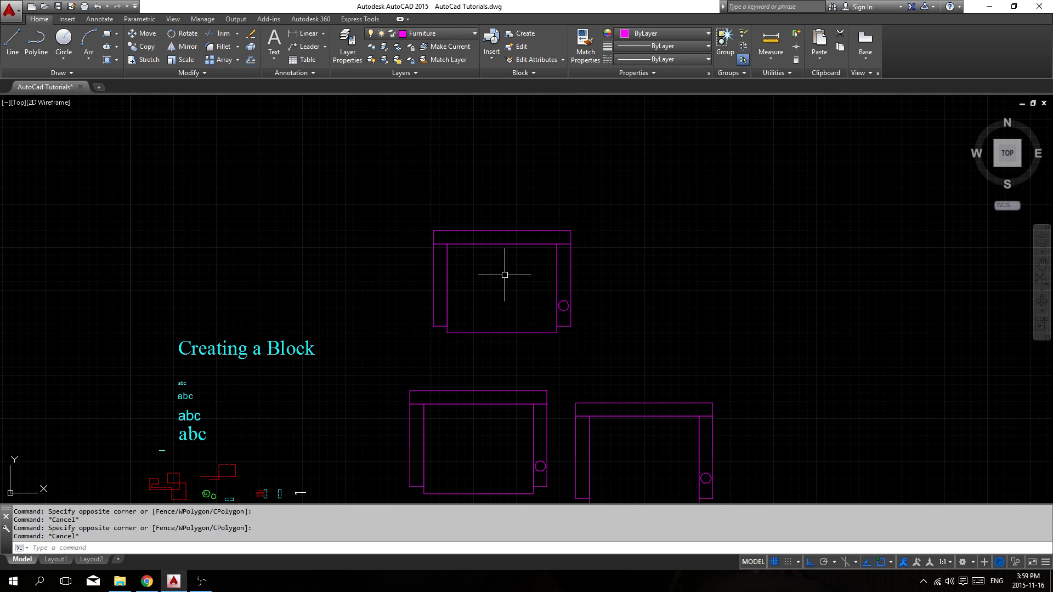
{"action": "left_click", "coordinate": [503, 236]}
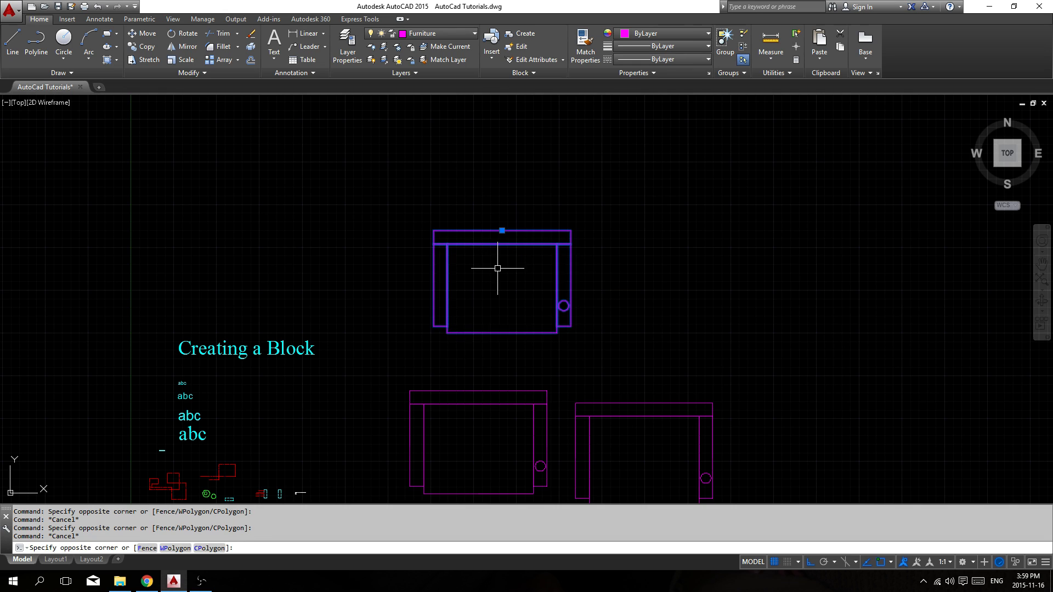
{"action": "left_click", "coordinate": [499, 260]}
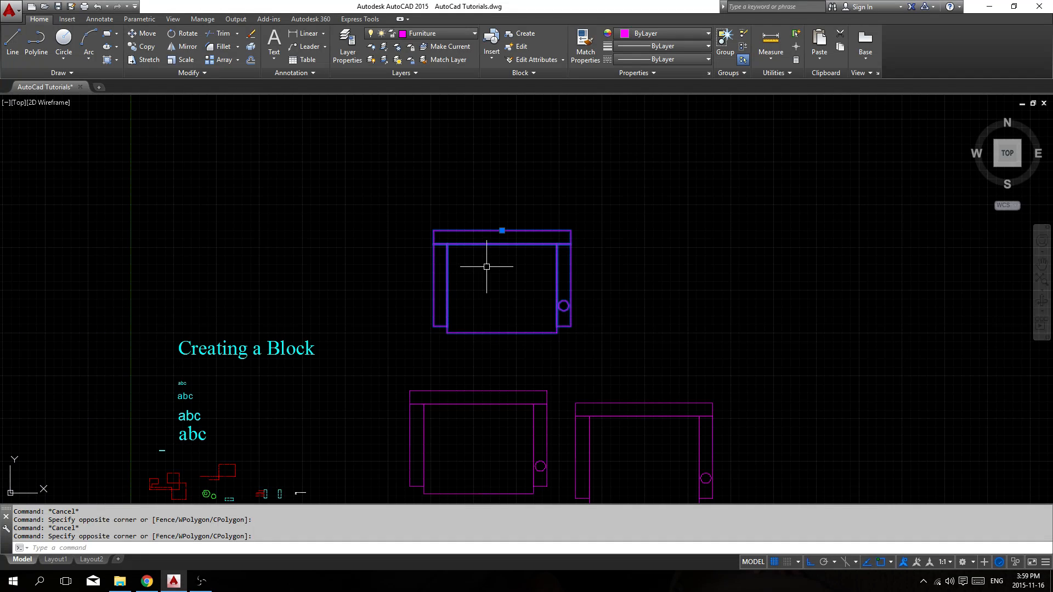
{"action": "key", "text": "Escape"}
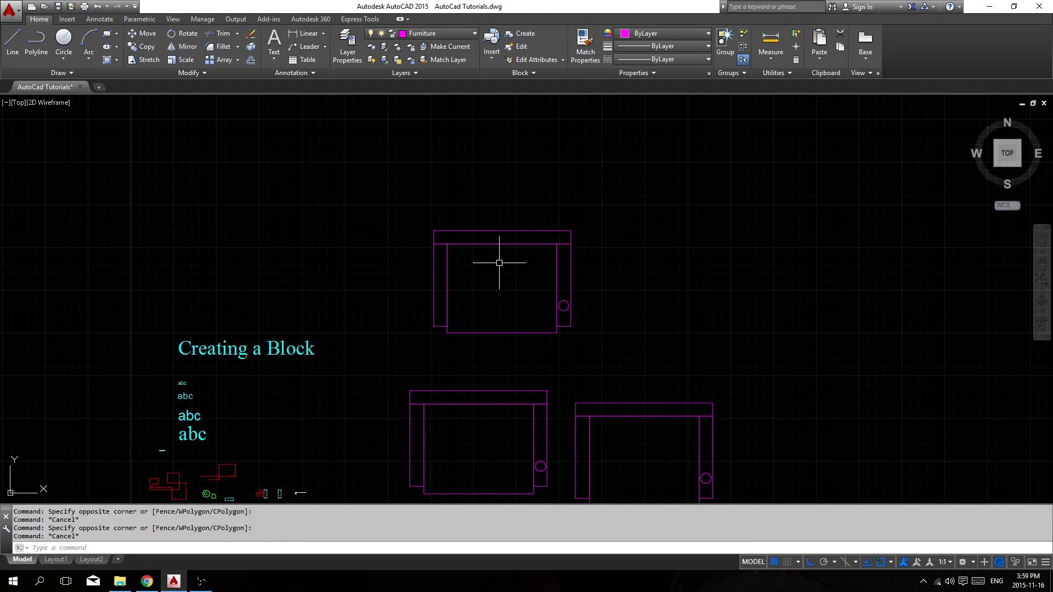
{"action": "middle_click_drag", "start_coordinate": [474, 289], "coordinate": [489, 207]}
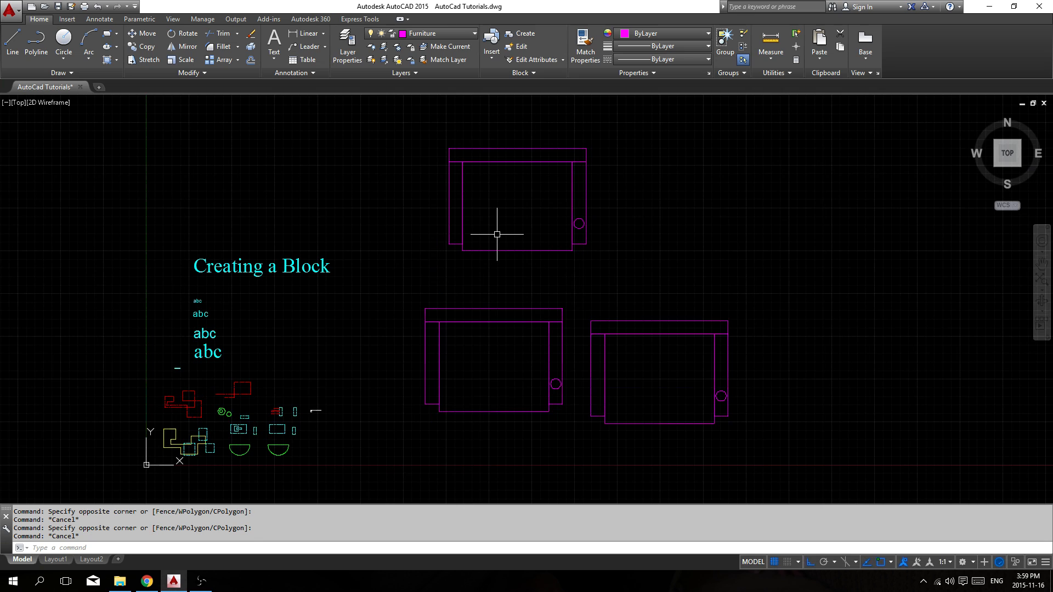